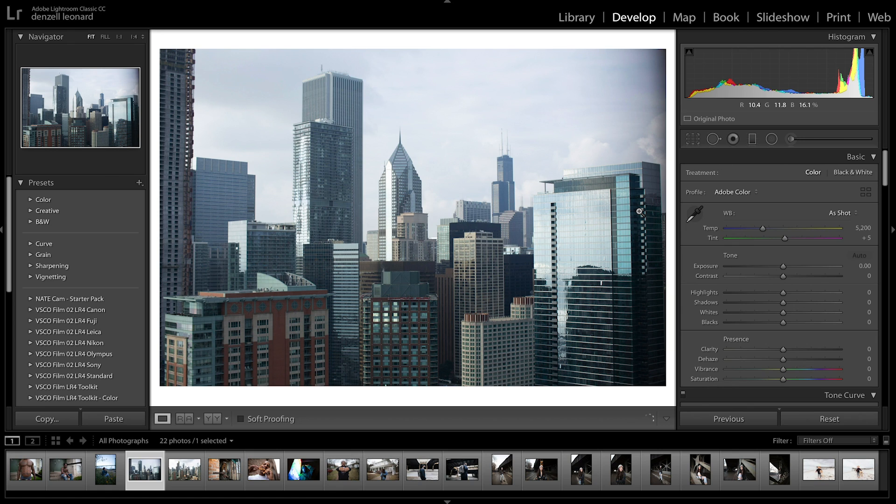
# Step: Look through the first ten photos of the collection one by one
pyautogui.click(95, 476)
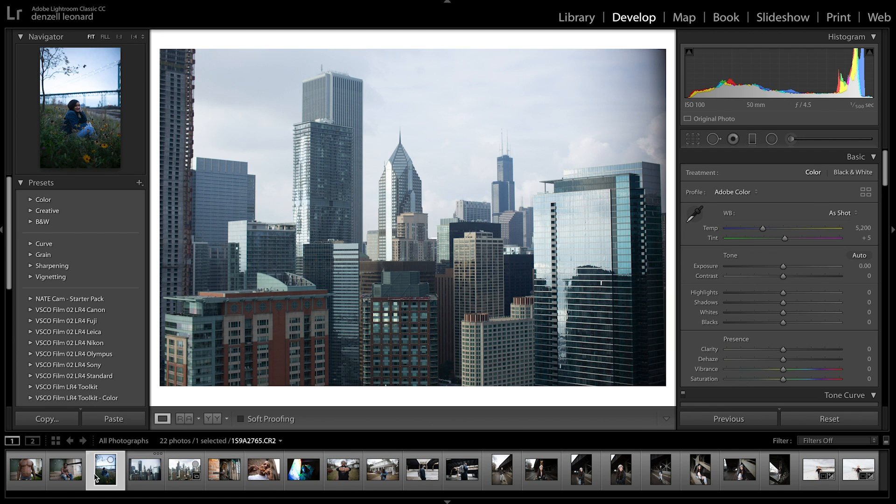
pyautogui.click(65, 471)
pyautogui.click(26, 469)
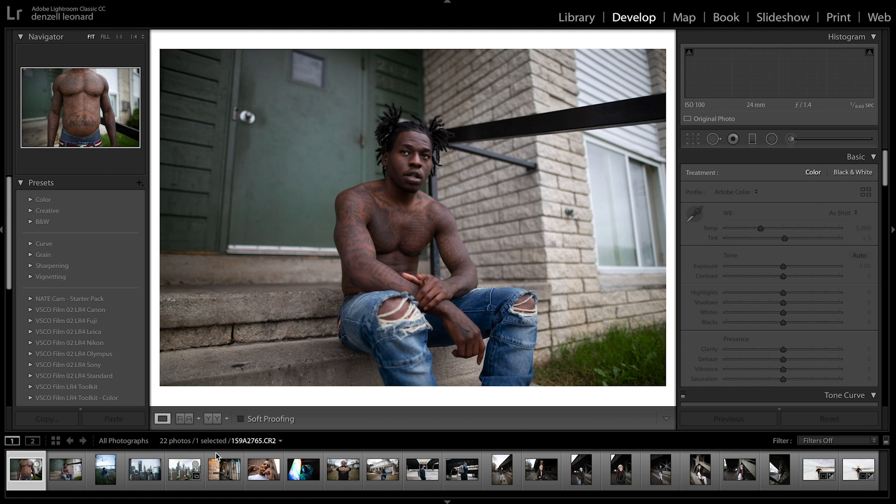
pyautogui.click(186, 471)
pyautogui.click(222, 472)
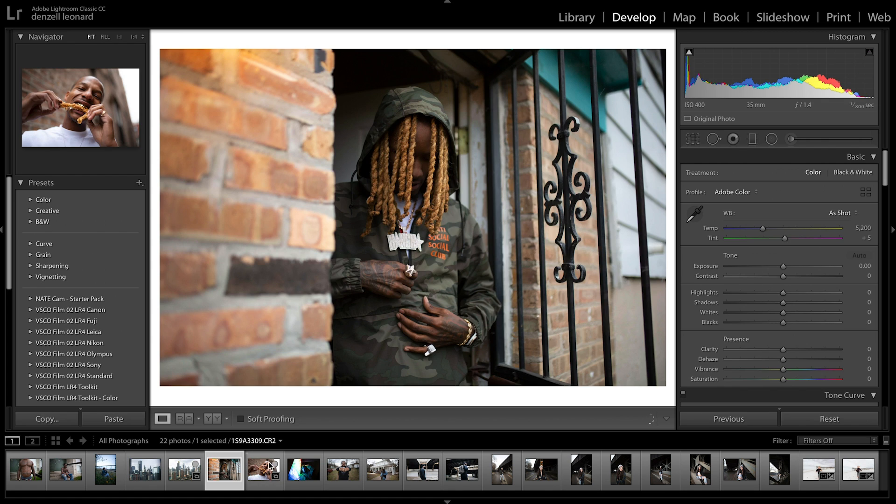
pyautogui.click(264, 469)
pyautogui.click(320, 468)
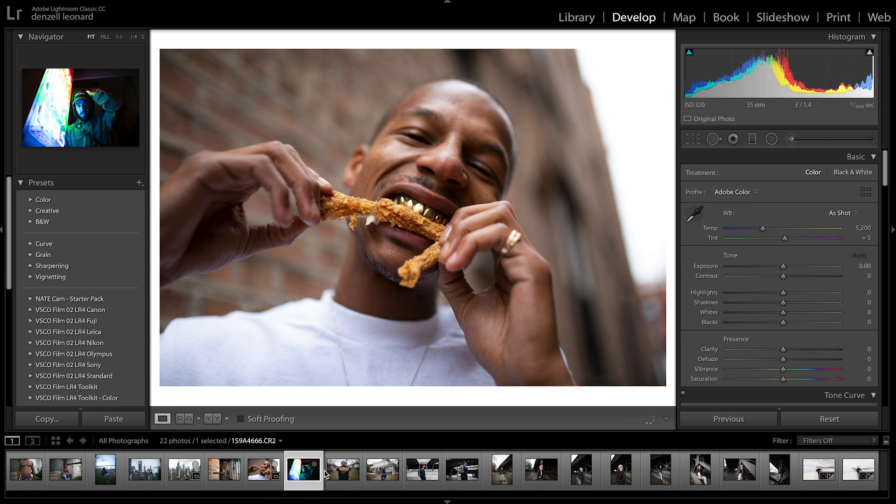
pyautogui.click(343, 470)
pyautogui.click(380, 475)
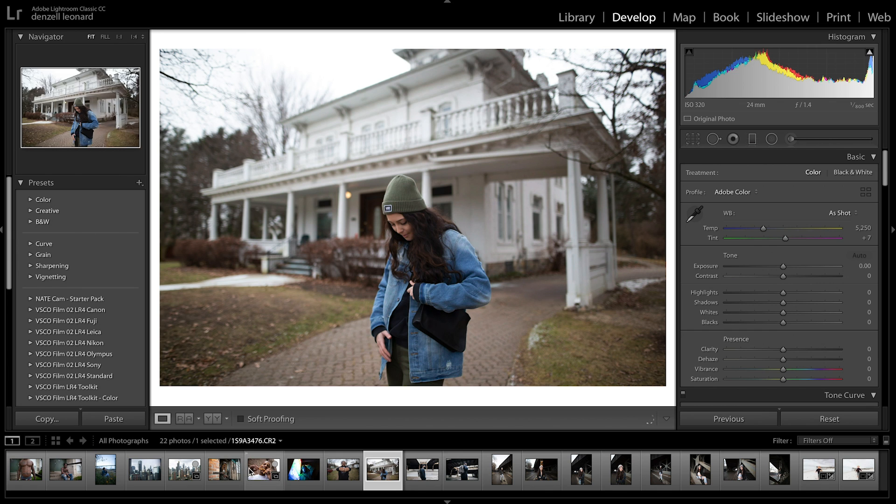
# Step: Apply the CLEAN user preset to the photo of the man biting into fried chicken
pyautogui.click(263, 469)
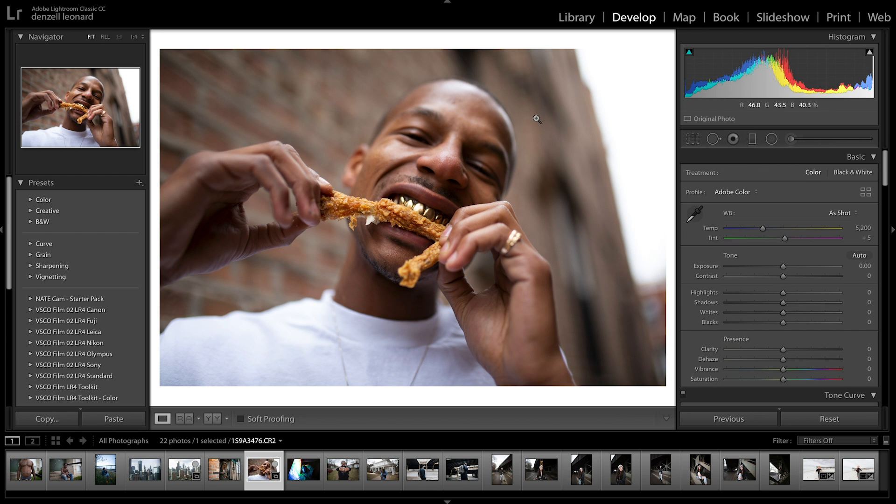
pyautogui.scroll(-5, 116, 280)
pyautogui.scroll(-1, 116, 280)
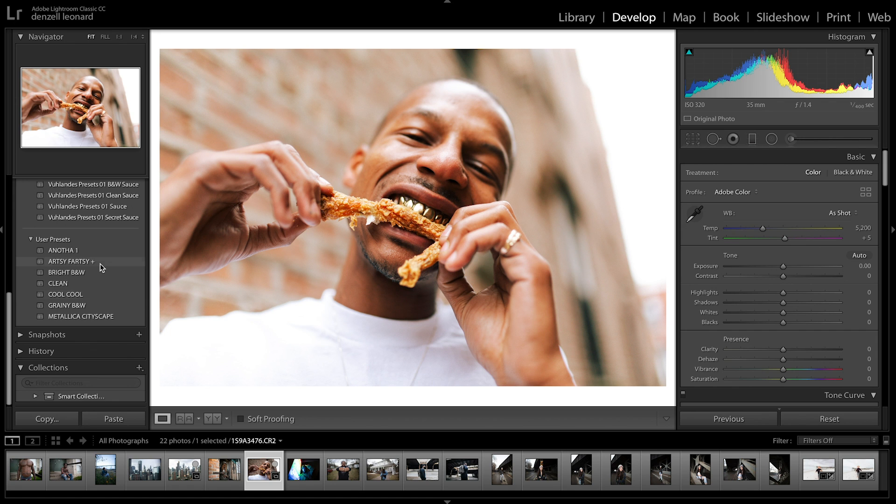
pyautogui.click(99, 296)
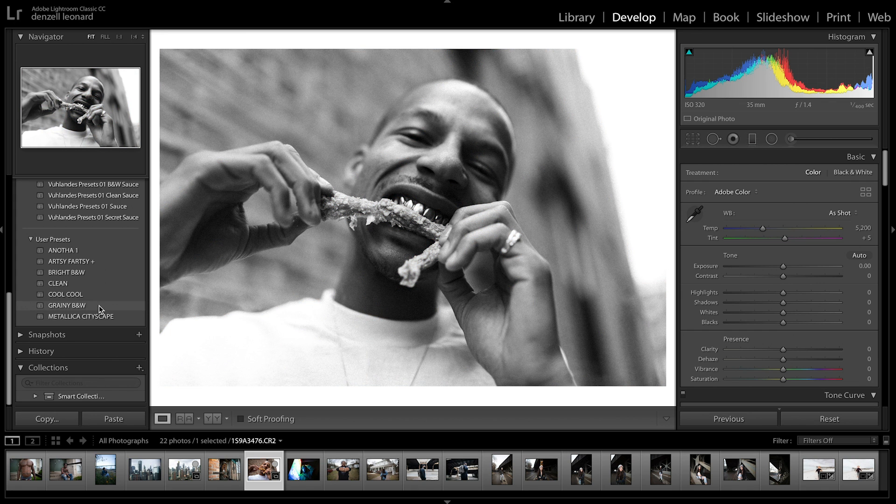
pyautogui.click(99, 318)
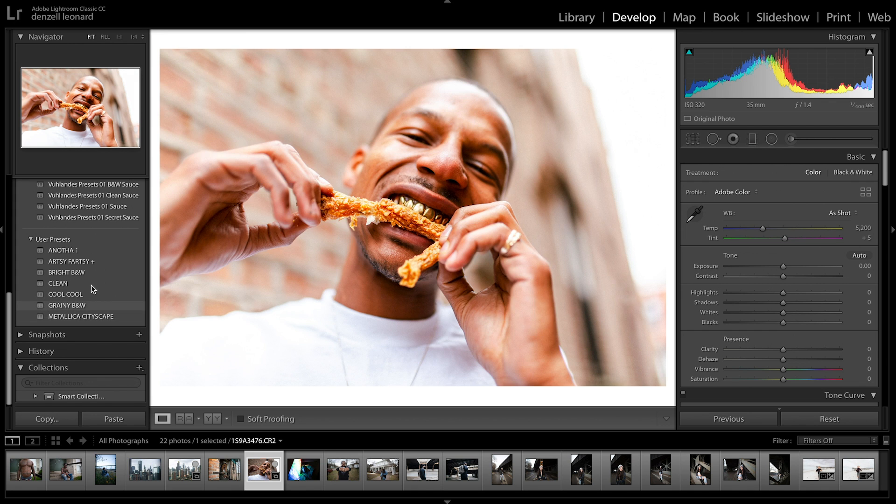
pyautogui.click(91, 284)
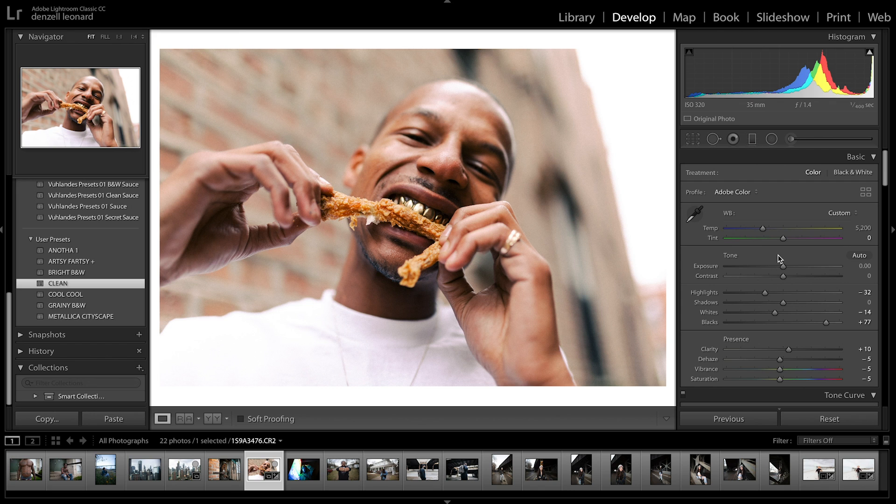
# Step: Set Shadows to +25 and Highlights to −56 in the photo's basic tone settings
pyautogui.click(797, 304)
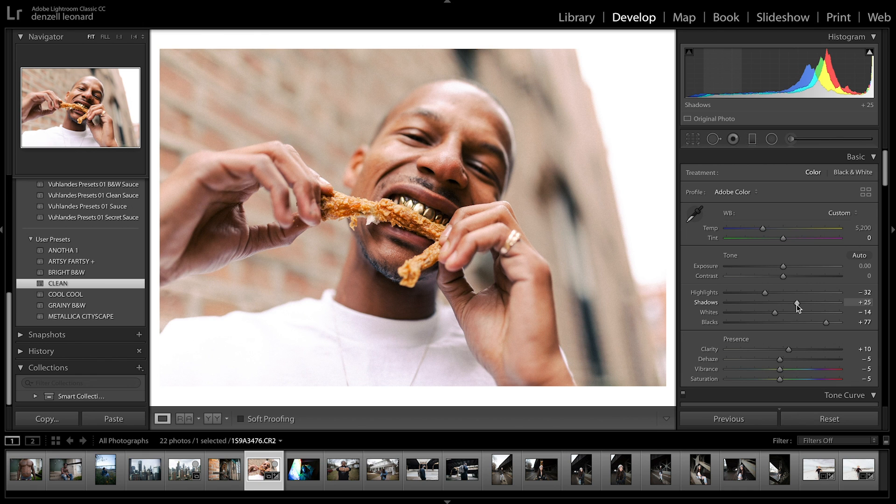
pyautogui.moveTo(765, 293); pyautogui.dragTo(751, 296)
# Step: Fine-tune the portrait's tone curve regions, slightly raising Lights and Highlights and adjusting the darker range
pyautogui.scroll(-5, 813, 293)
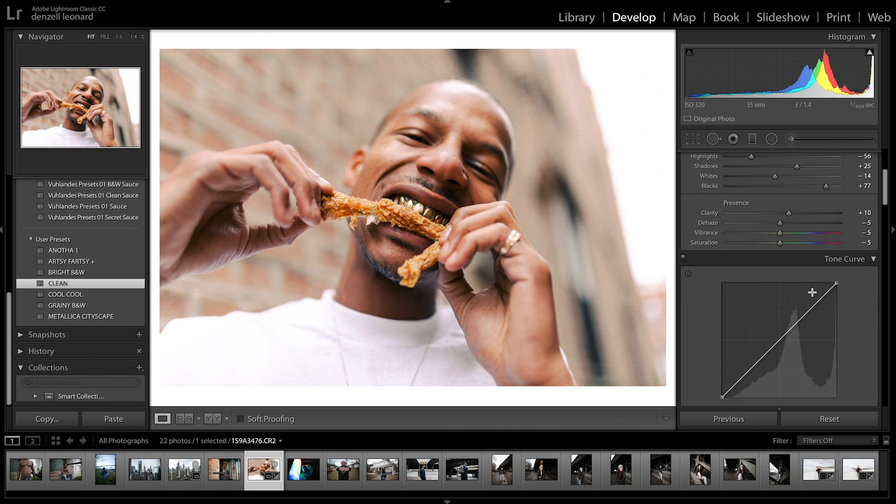
pyautogui.scroll(-7, 812, 293)
pyautogui.click(868, 232)
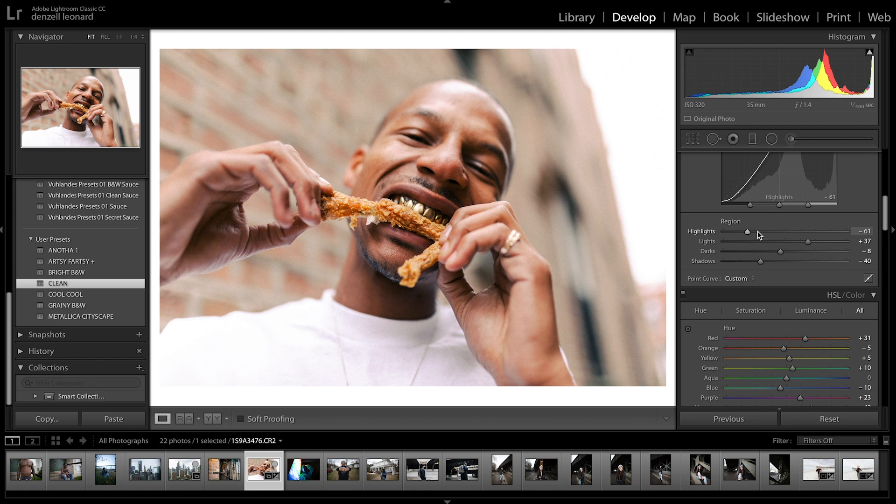
pyautogui.moveTo(781, 251); pyautogui.dragTo(748, 261)
pyautogui.moveTo(808, 241); pyautogui.dragTo(812, 241)
pyautogui.moveTo(747, 232); pyautogui.dragTo(755, 236)
# Step: Set the portrait's Dehaze to +4 and Blacks to +85
pyautogui.scroll(5, 784, 361)
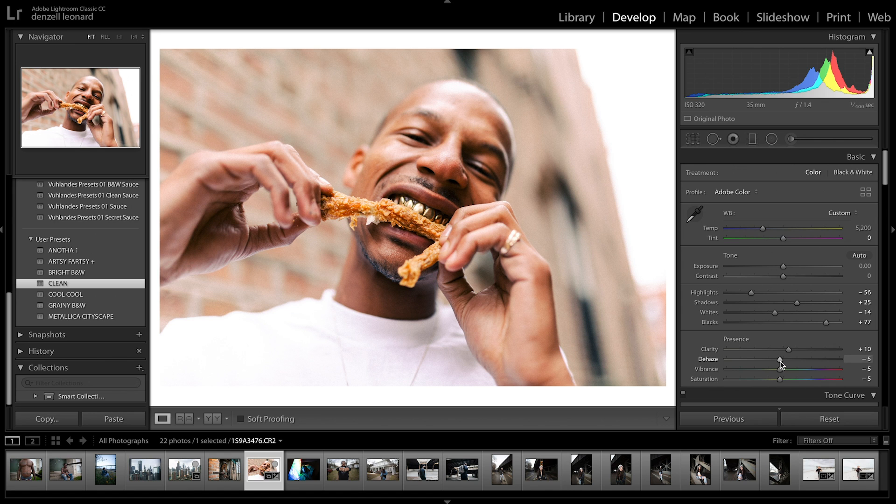
pyautogui.moveTo(779, 360)
pyautogui.mouseDown()
pyautogui.moveTo(794, 362)
pyautogui.moveTo(776, 365)
pyautogui.moveTo(784, 365)
pyautogui.mouseUp()
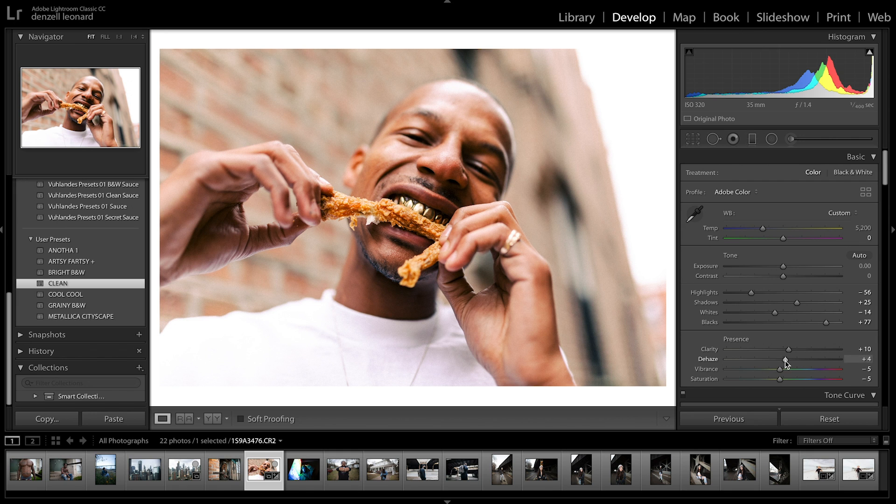
pyautogui.moveTo(827, 323); pyautogui.dragTo(834, 325)
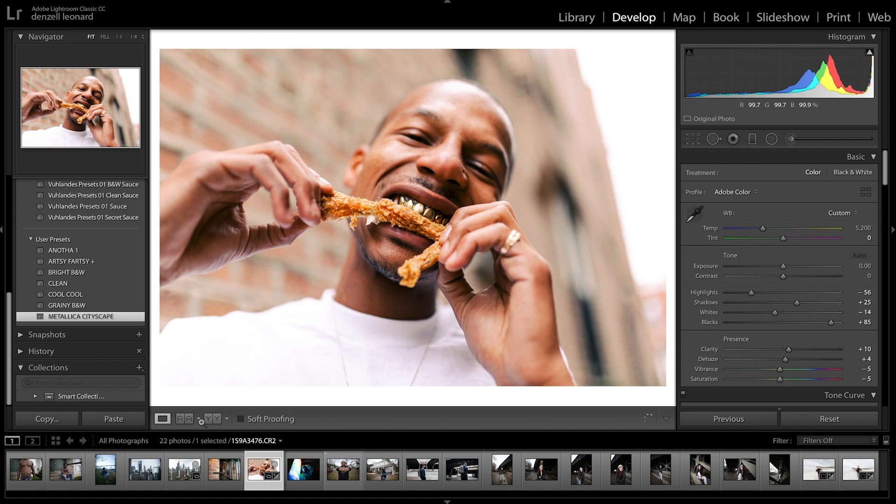
# Step: Apply the METALLICA CITYSCAPE user preset to the unedited skyline photo with the crane tower
pyautogui.click(145, 470)
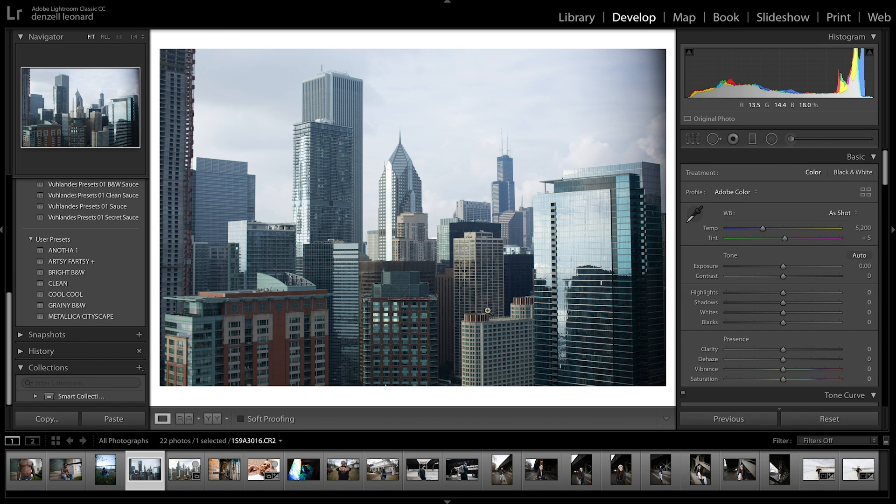
pyautogui.click(81, 317)
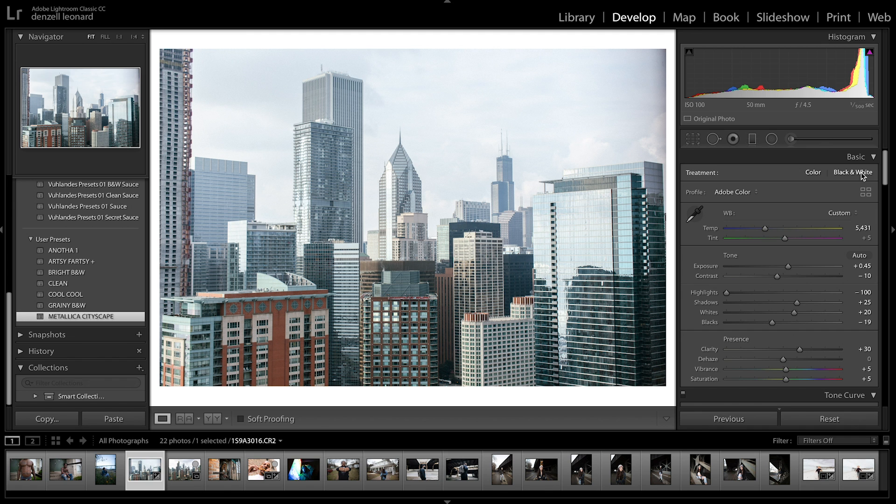
# Step: Rotate the skyline photo's crop to an angle of −0.49 and compare the result with the unedited version
pyautogui.click(693, 139)
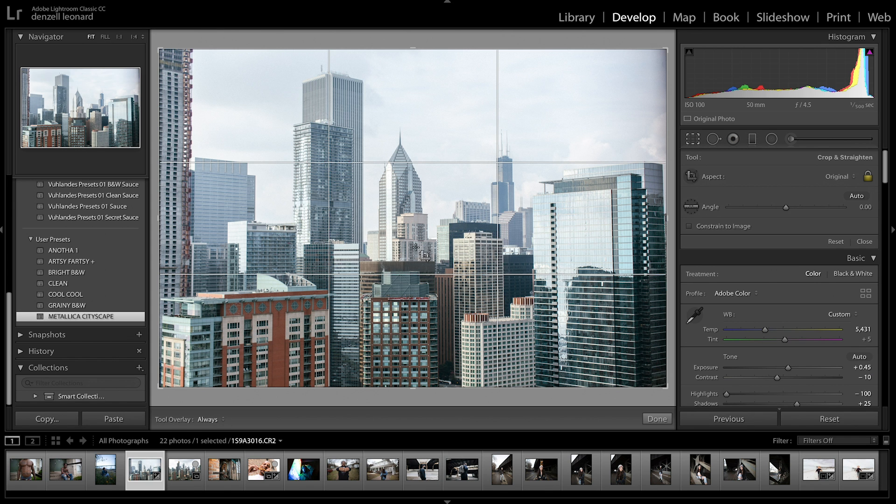
pyautogui.moveTo(161, 399); pyautogui.dragTo(160, 400)
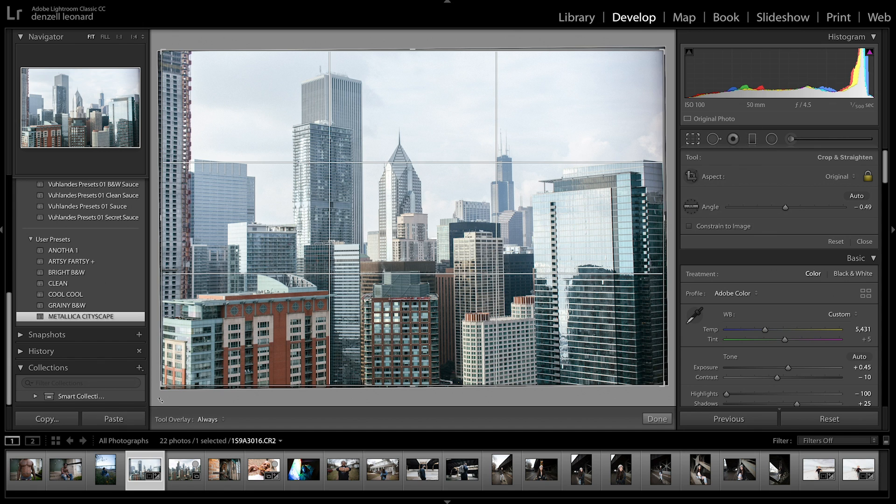
pyautogui.press('\\')
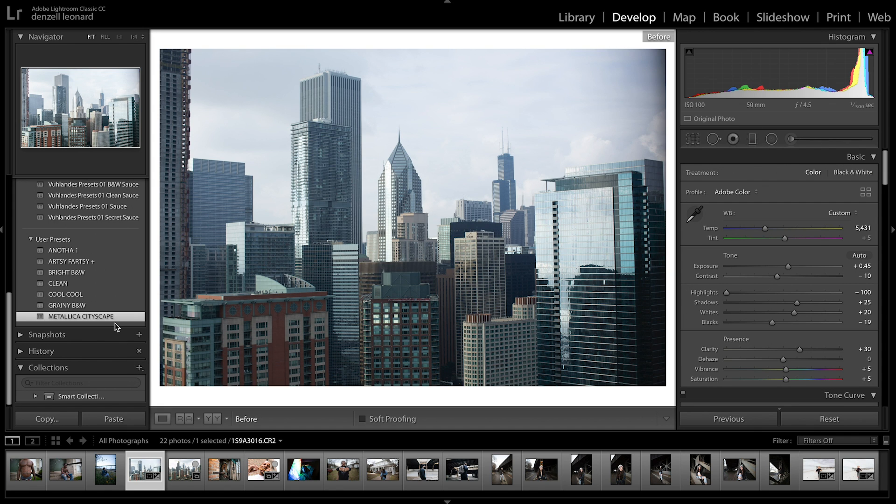
pyautogui.press('\\')
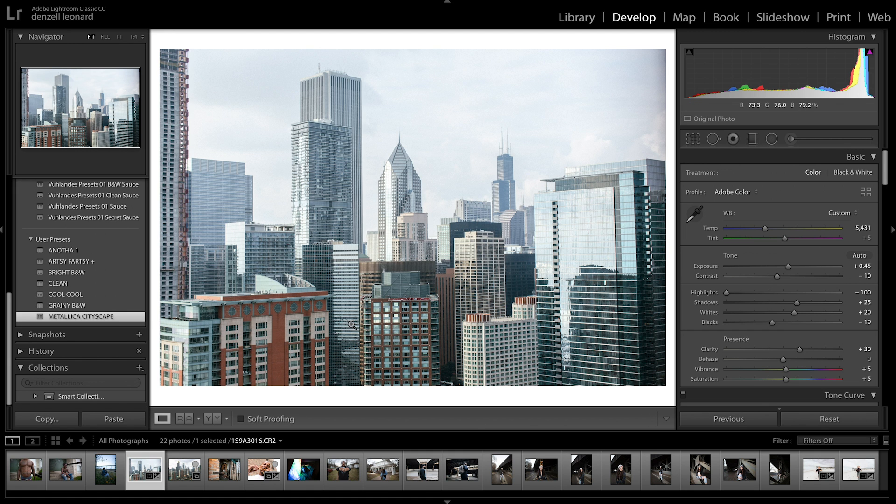
# Step: Readjust the skyline crop's rotation slightly and apply it
pyautogui.click(693, 138)
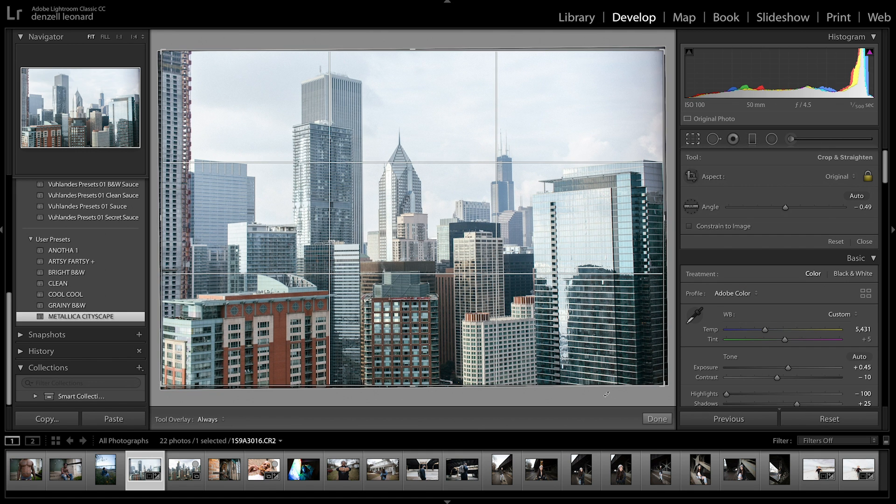
pyautogui.moveTo(606, 397); pyautogui.dragTo(602, 395)
pyautogui.press('Return')
# Step: Set the skyline's basic Highlights to −56, then lower the tone curve's Highlights and adjust its Lights and Shadows
pyautogui.moveTo(726, 293); pyautogui.dragTo(752, 292)
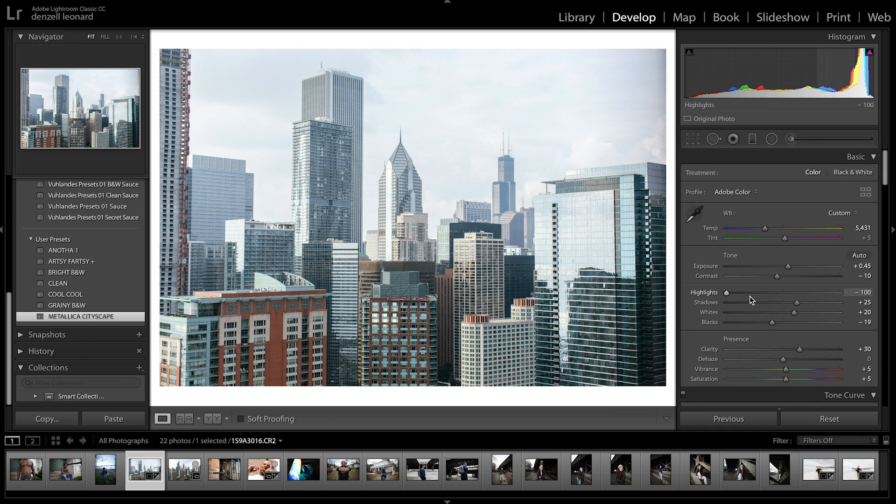
pyautogui.scroll(-10, 831, 309)
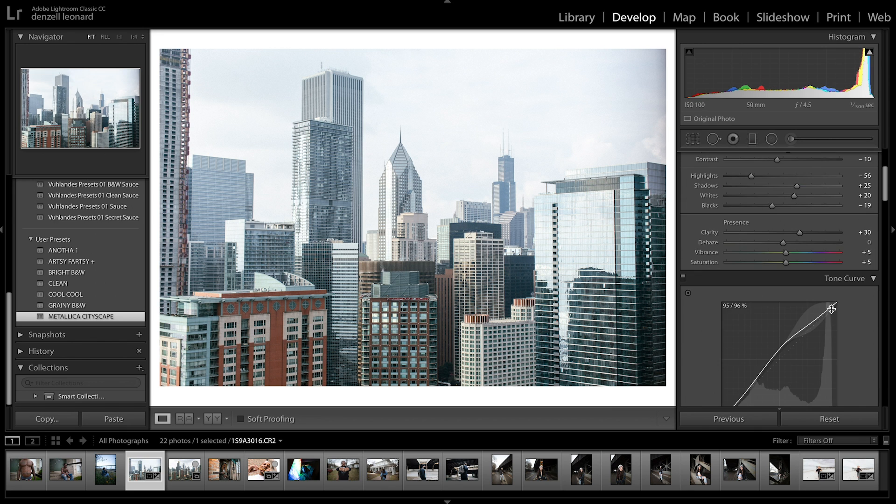
pyautogui.scroll(-3, 831, 313)
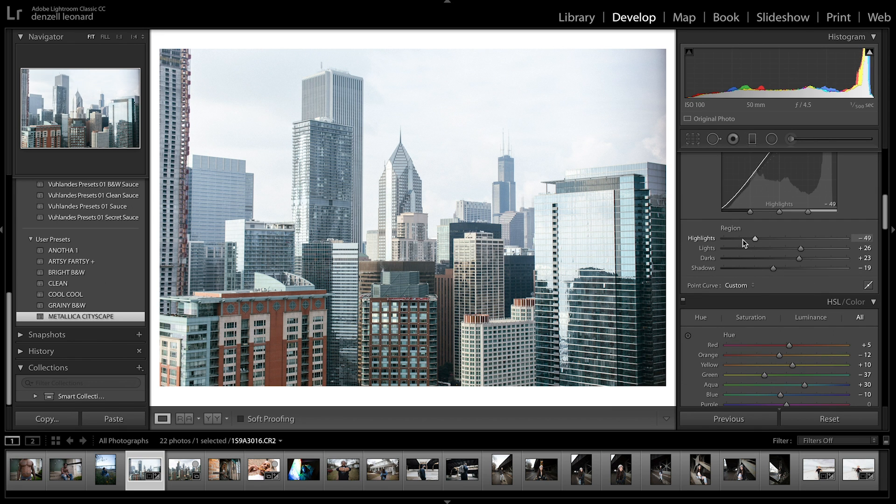
pyautogui.moveTo(743, 239); pyautogui.dragTo(736, 240)
pyautogui.moveTo(800, 248); pyautogui.dragTo(769, 270)
# Step: Set the Grain Amount in the skyline photo's effects to 0
pyautogui.scroll(-8, 797, 267)
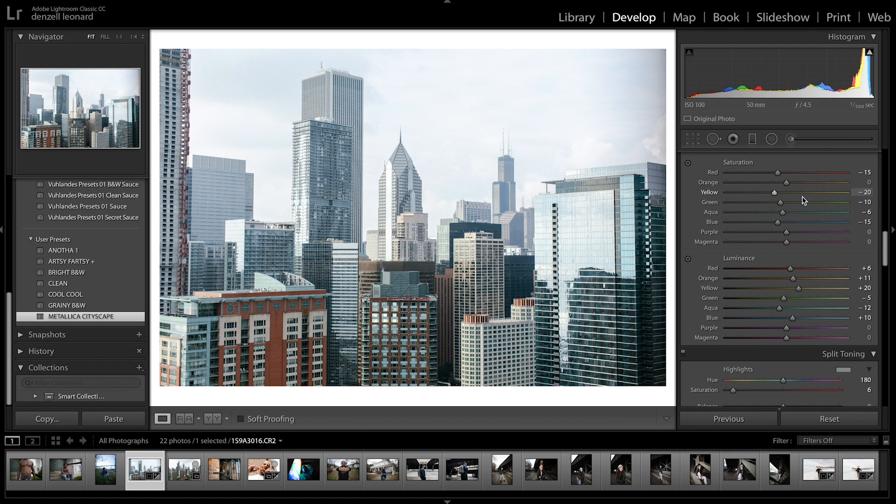
pyautogui.scroll(-10, 802, 201)
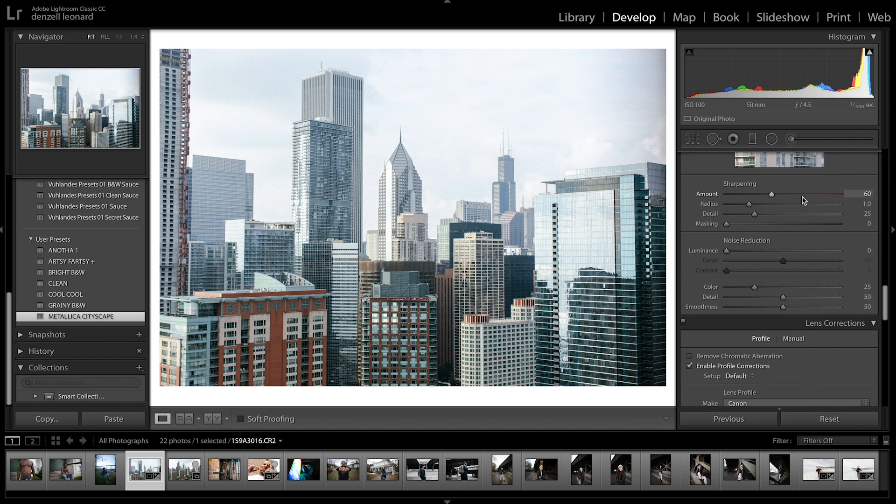
pyautogui.scroll(-12, 802, 201)
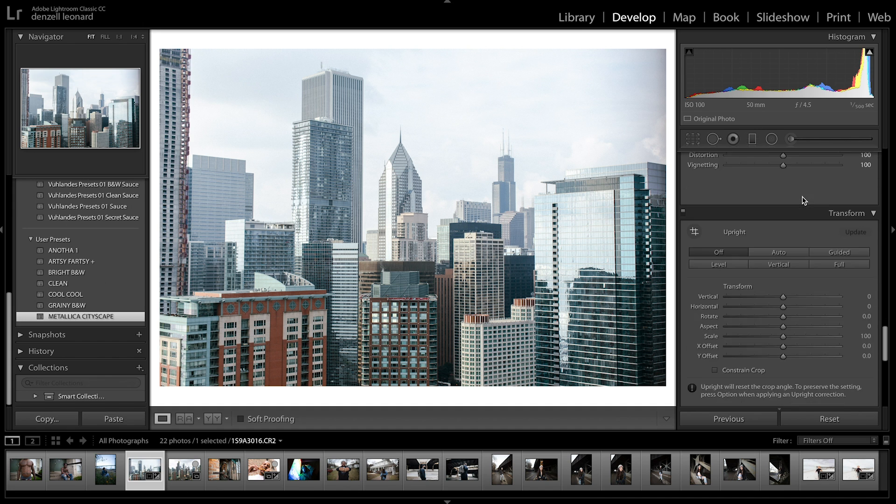
pyautogui.scroll(-1, 802, 201)
pyautogui.moveTo(758, 265); pyautogui.dragTo(700, 264)
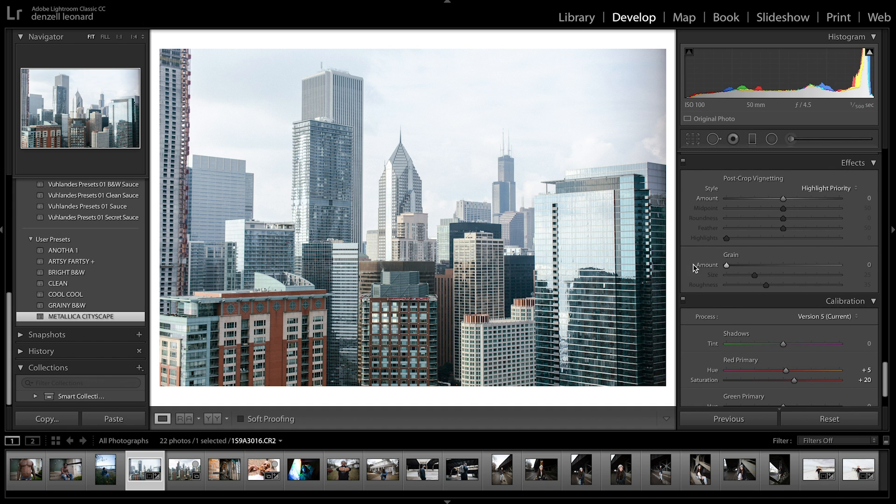
# Step: Straighten the buildings once more with a small rotation of the skyline crop and apply it
pyautogui.scroll(10, 807, 206)
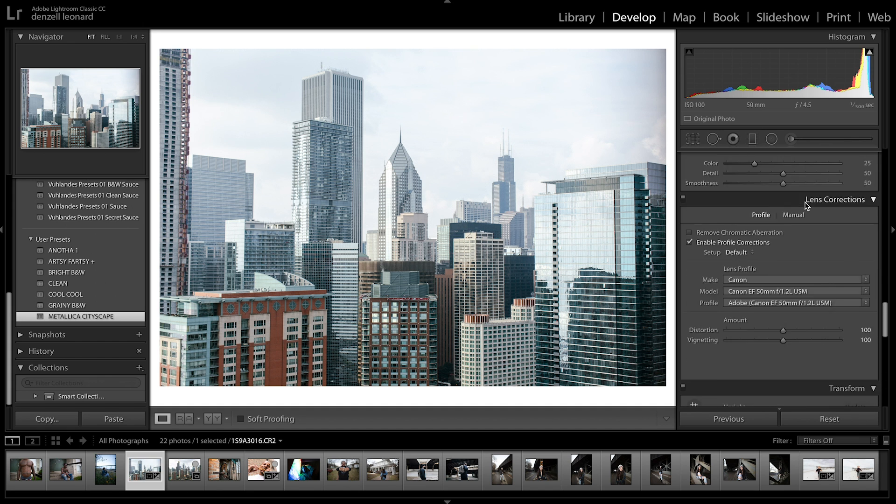
pyautogui.scroll(10, 807, 206)
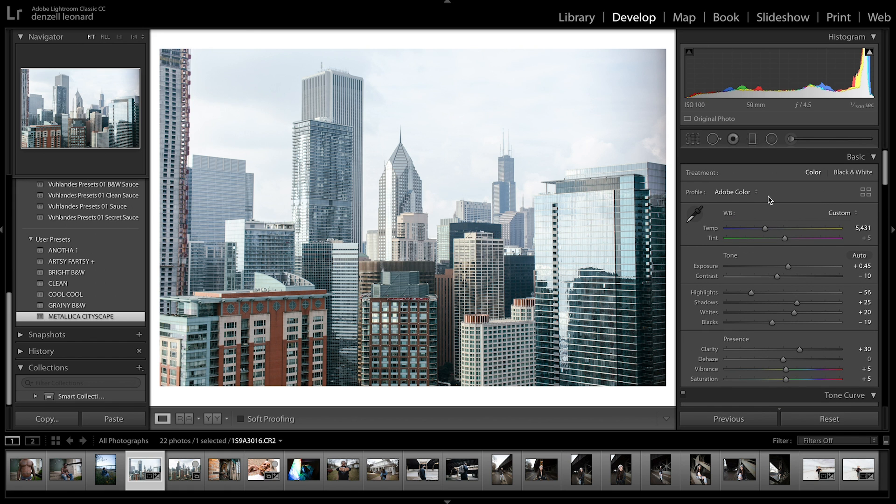
pyautogui.click(693, 139)
pyautogui.moveTo(172, 400); pyautogui.dragTo(173, 402)
pyautogui.press('Return')
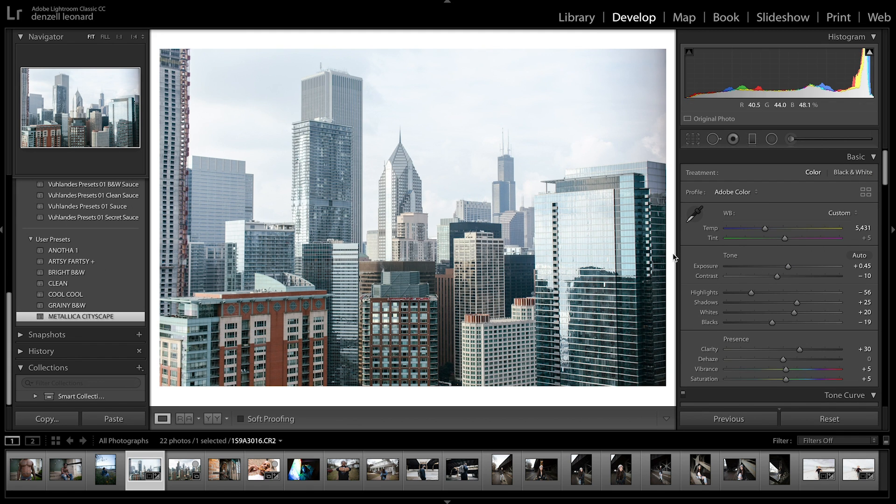
# Step: Try warming the skyline's white balance to a Temp of 6,170 and undo the change
pyautogui.moveTo(769, 231)
pyautogui.mouseDown()
pyautogui.moveTo(789, 230)
pyautogui.moveTo(774, 229)
pyautogui.mouseUp()
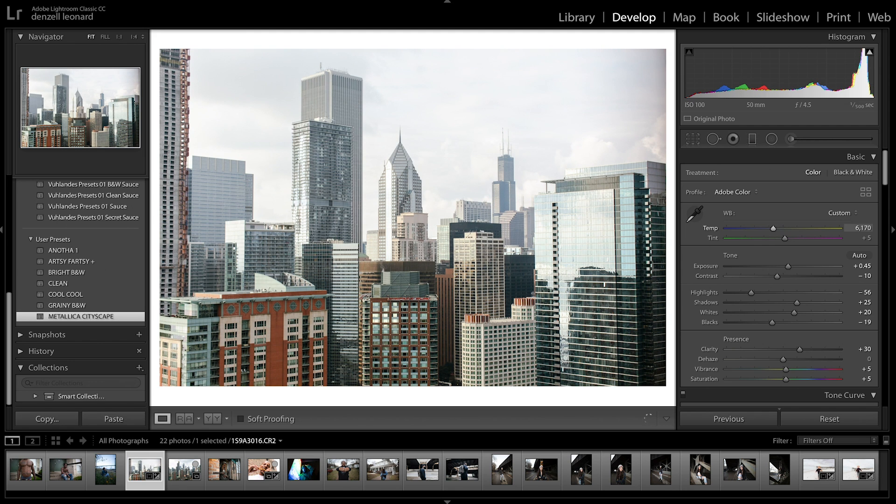
pyautogui.click(83, 1)
pyautogui.click(107, 1)
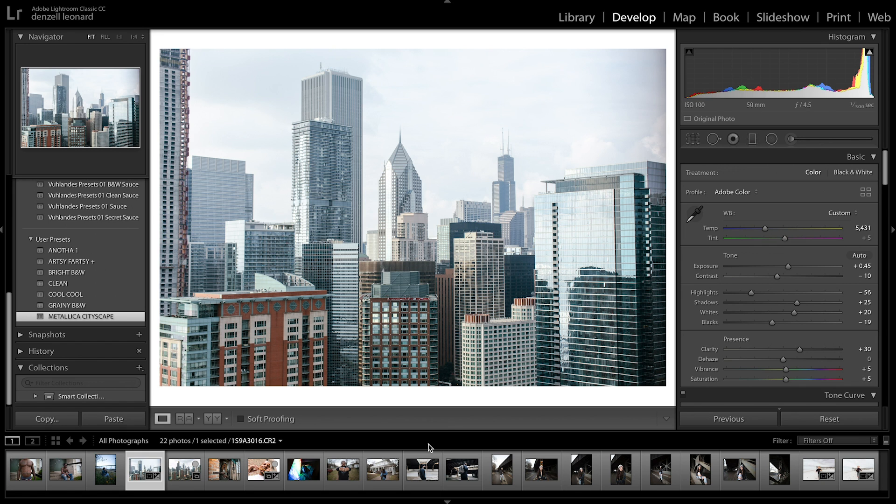
# Step: Apply the METALLICA CITYSCAPE preset to the backpack portrait, then set Highlights to −36, Shadows to −16 and Blacks to −23
pyautogui.click(419, 474)
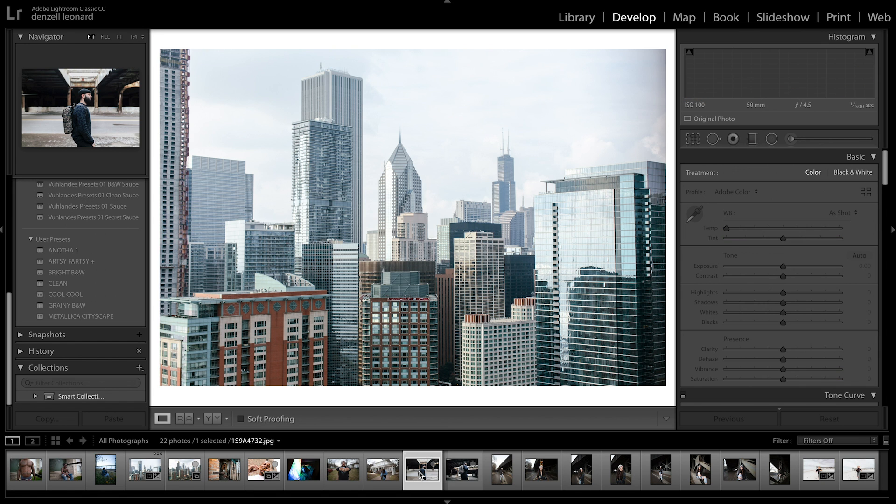
pyautogui.click(102, 320)
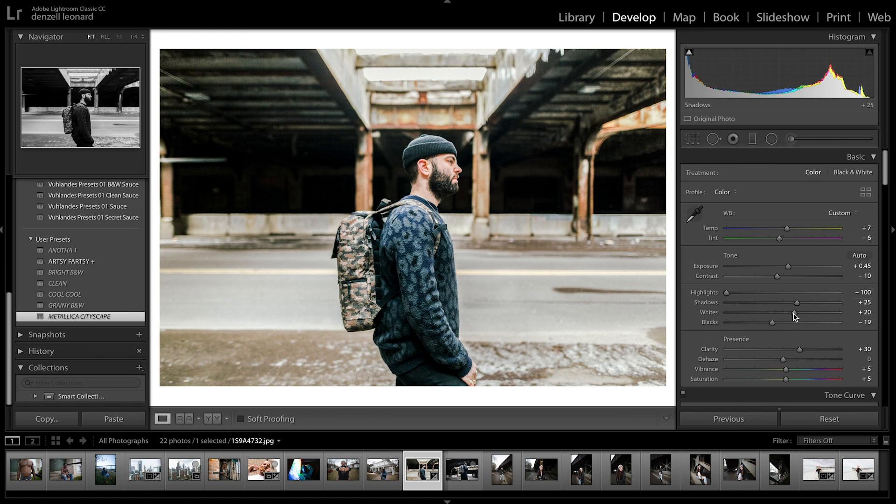
pyautogui.click(754, 294)
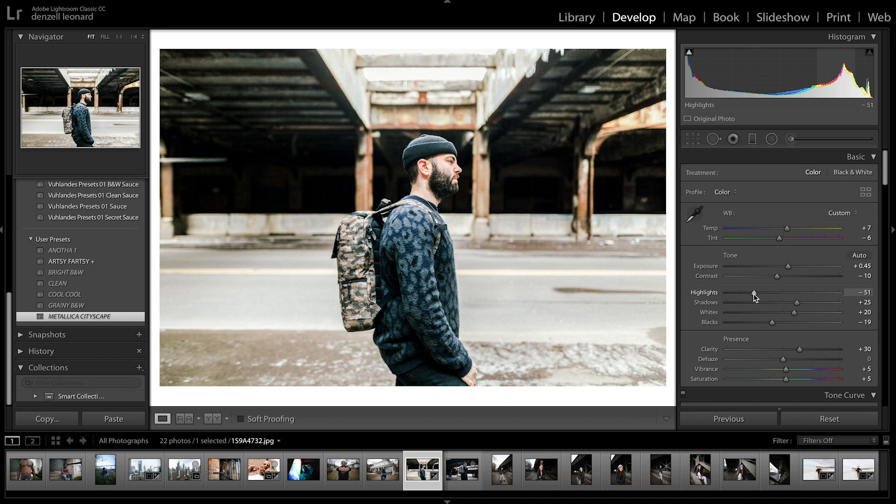
pyautogui.moveTo(757, 295); pyautogui.dragTo(767, 325)
# Step: Soften the backpack portrait by setting Clarity to +5 and Dehaze to −5
pyautogui.scroll(-2, 767, 325)
pyautogui.scroll(-3, 767, 325)
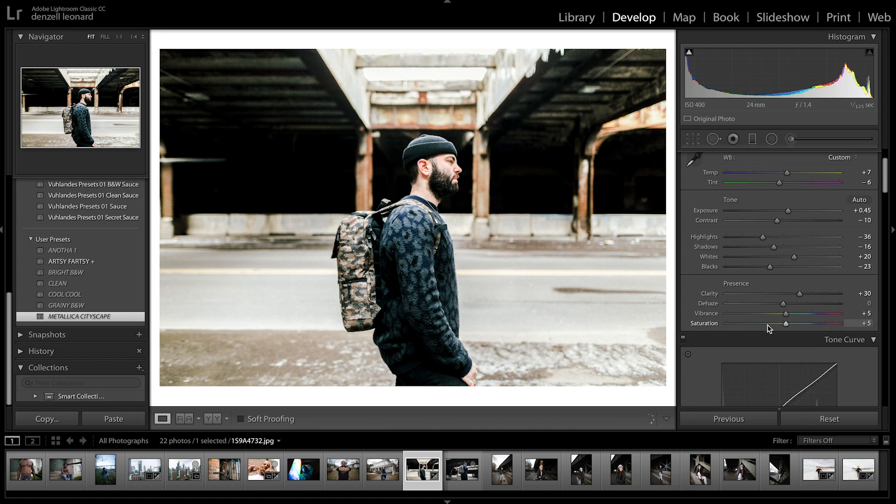
pyautogui.moveTo(800, 249); pyautogui.dragTo(786, 255)
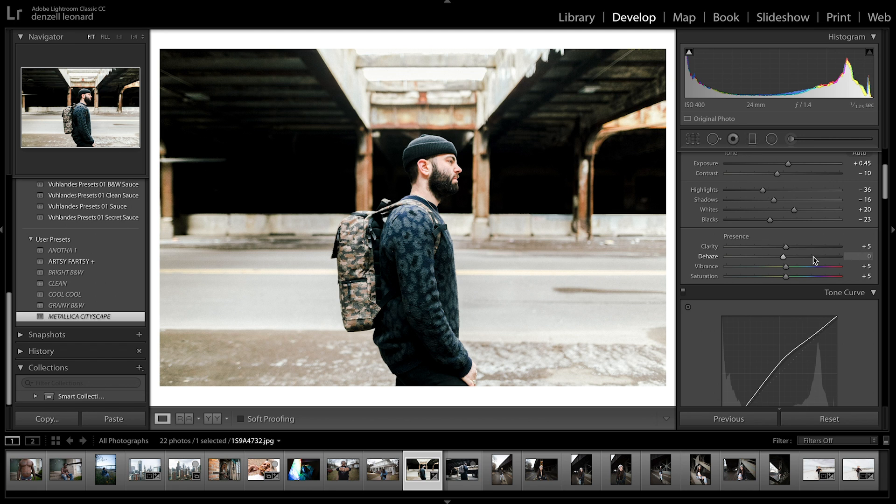
pyautogui.moveTo(783, 256); pyautogui.dragTo(778, 256)
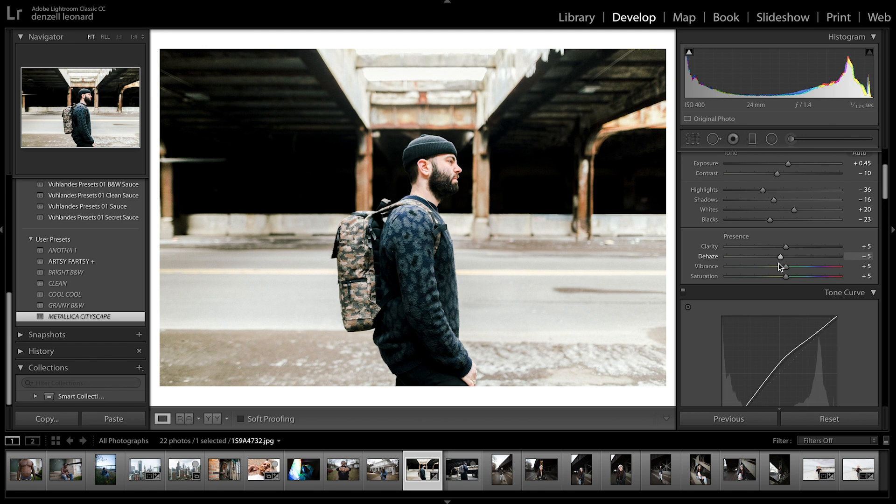
# Step: Set the backpack portrait's tone curve Highlights to −32, Darks to −4 and Shadows to −22
pyautogui.scroll(-1, 779, 257)
pyautogui.scroll(-10, 780, 266)
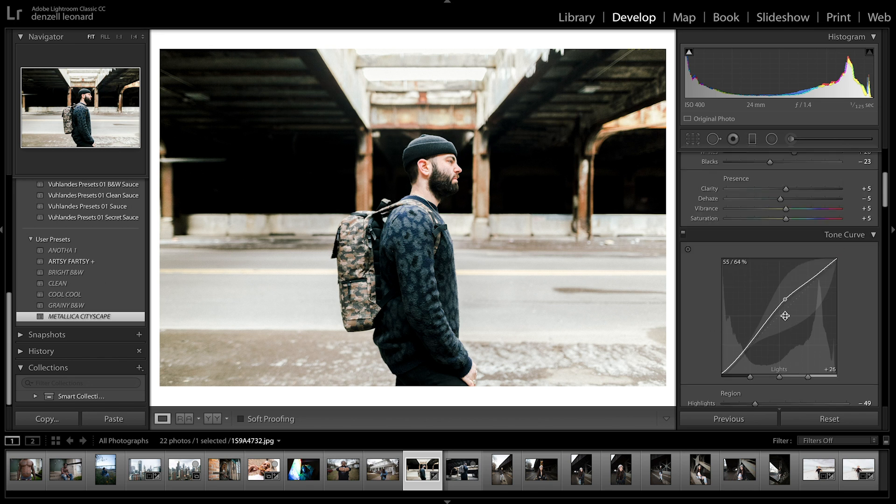
pyautogui.moveTo(754, 271); pyautogui.dragTo(766, 270)
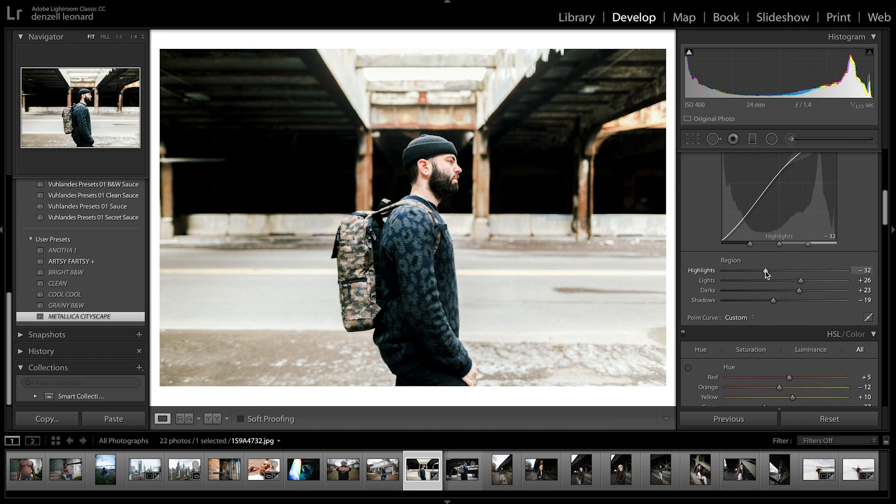
pyautogui.click(785, 290)
pyautogui.moveTo(786, 290); pyautogui.dragTo(772, 305)
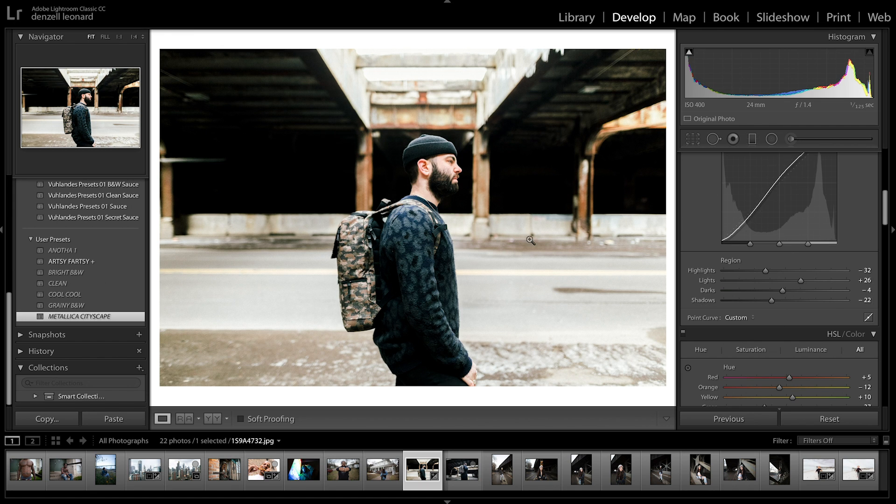
# Step: Adjust the backpack portrait's color mix with Orange saturation at −9, Orange hue at −11 and Red hue at +14
pyautogui.scroll(-1, 777, 283)
pyautogui.scroll(-15, 776, 279)
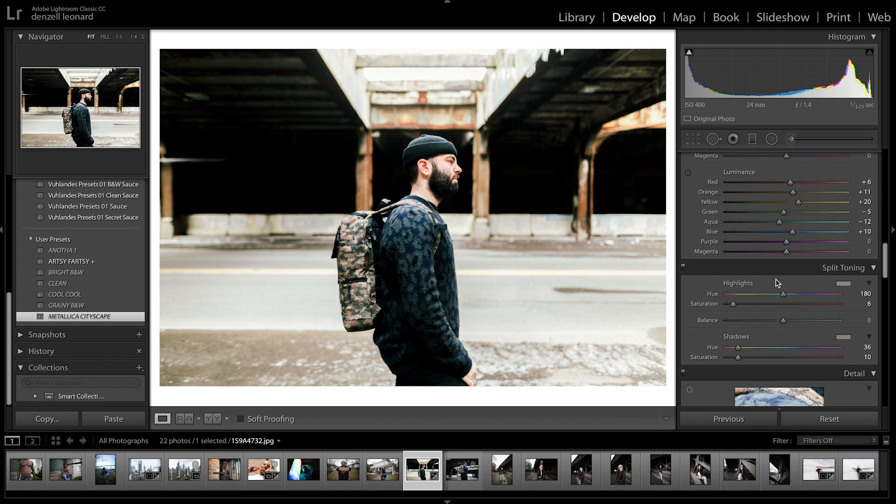
pyautogui.scroll(-1, 776, 279)
pyautogui.scroll(8, 775, 279)
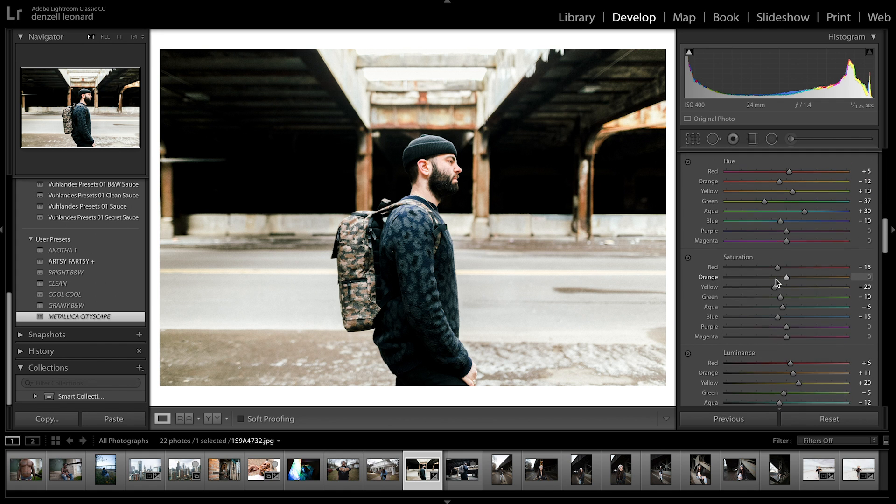
pyautogui.moveTo(779, 279); pyautogui.dragTo(783, 281)
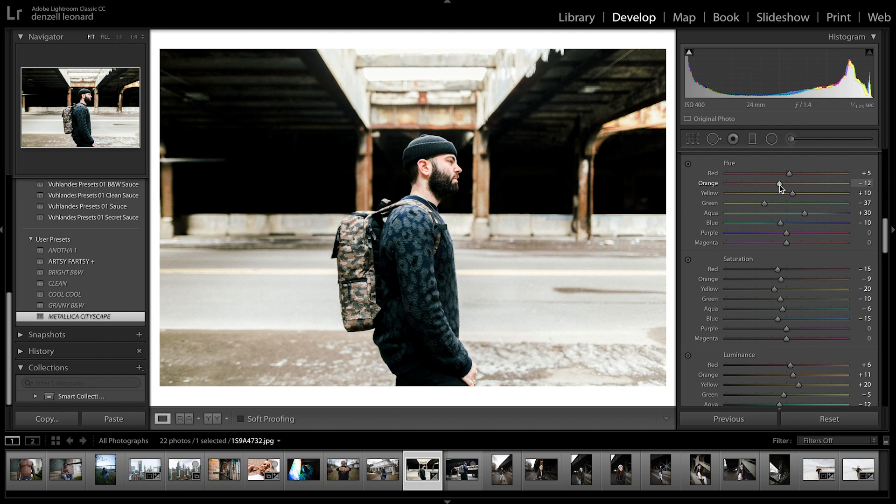
pyautogui.moveTo(779, 184); pyautogui.dragTo(781, 188)
pyautogui.moveTo(792, 173); pyautogui.dragTo(793, 176)
# Step: Set the backpack portrait's white balance Temp to +4
pyautogui.scroll(-10, 772, 234)
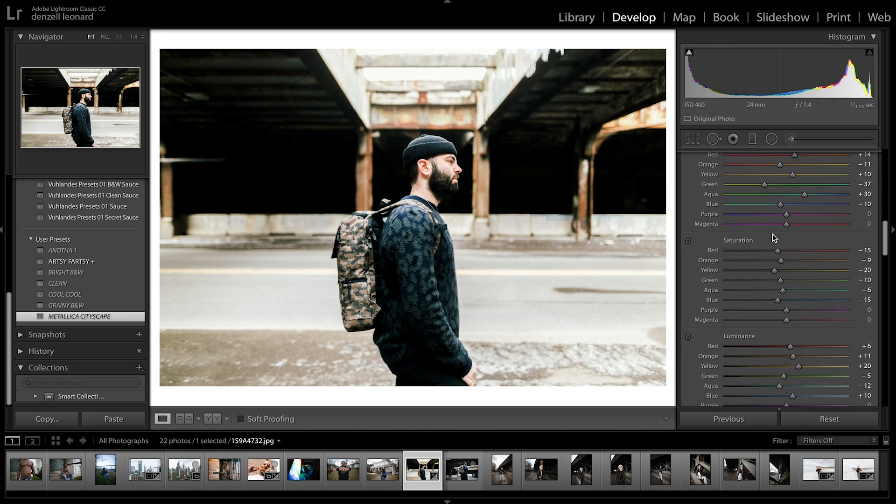
pyautogui.scroll(-8, 771, 237)
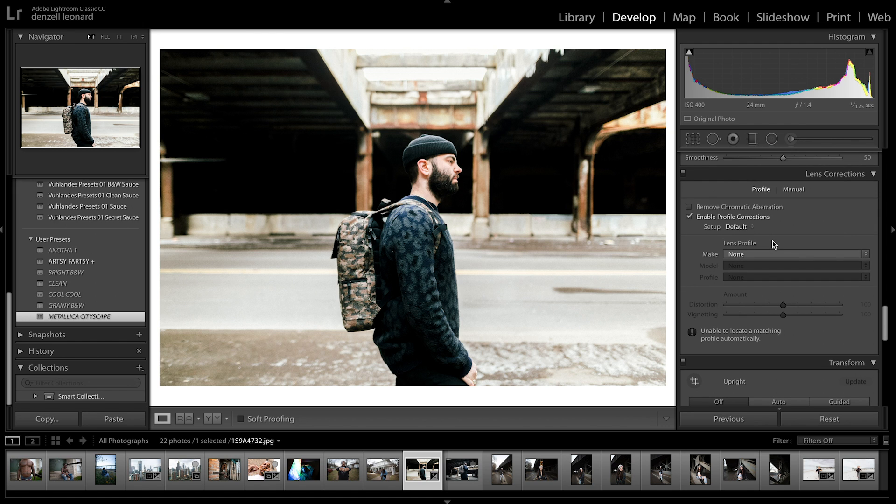
pyautogui.scroll(2, 772, 240)
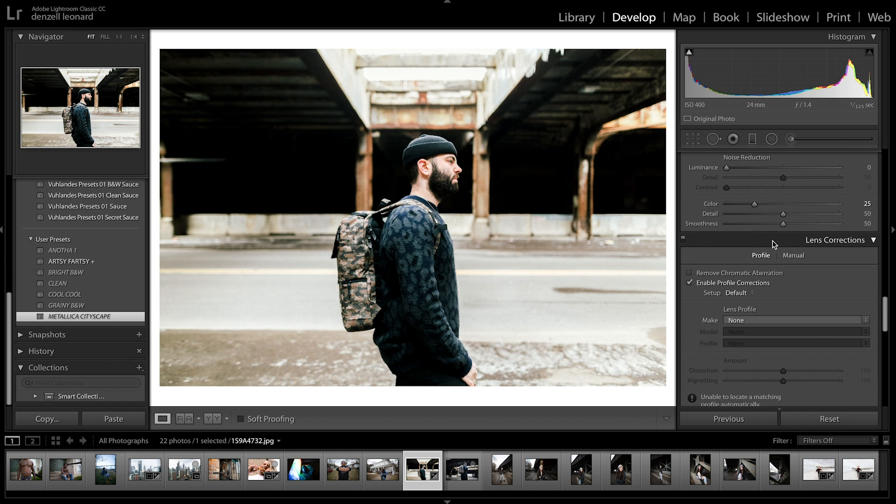
pyautogui.scroll(20, 772, 240)
pyautogui.scroll(5, 772, 240)
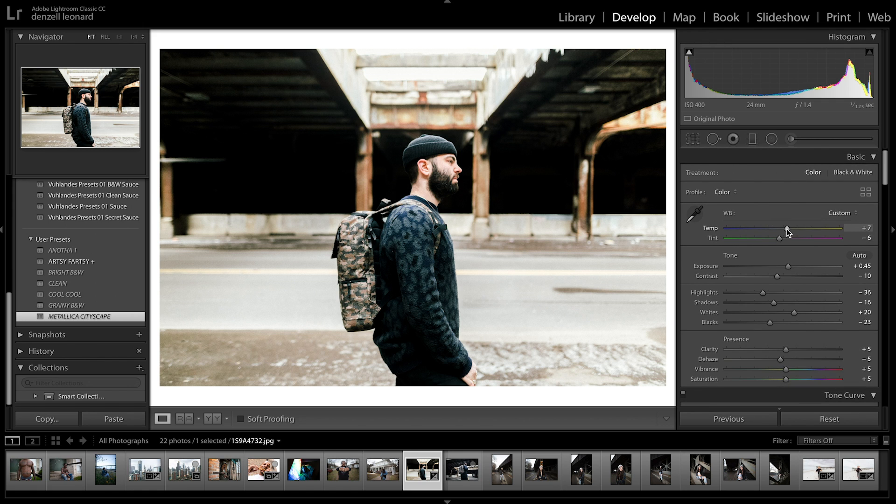
pyautogui.moveTo(785, 229); pyautogui.dragTo(785, 230)
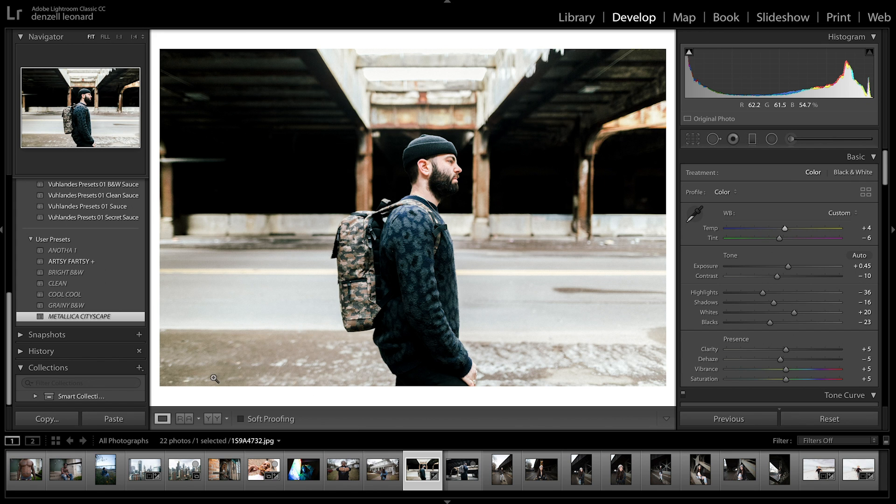
# Step: Select the tattooed torso photo and apply the GRAINY B&W user preset to it
pyautogui.click(295, 471)
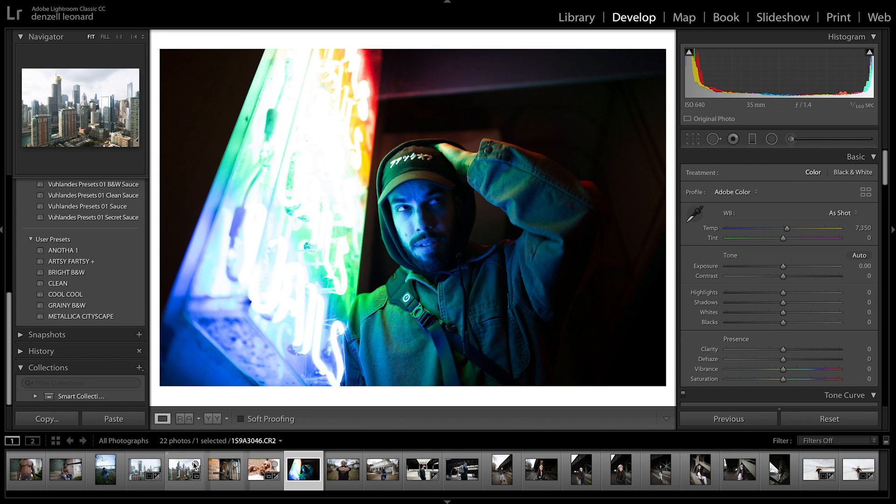
pyautogui.click(23, 477)
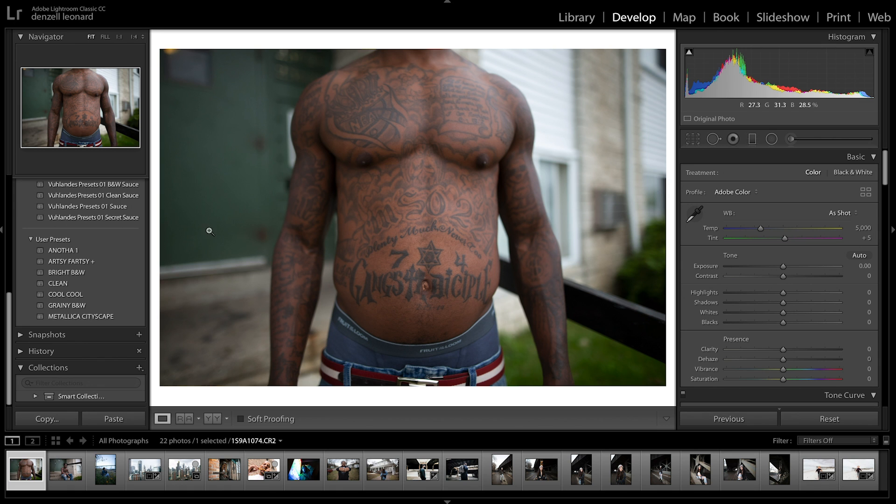
pyautogui.click(111, 305)
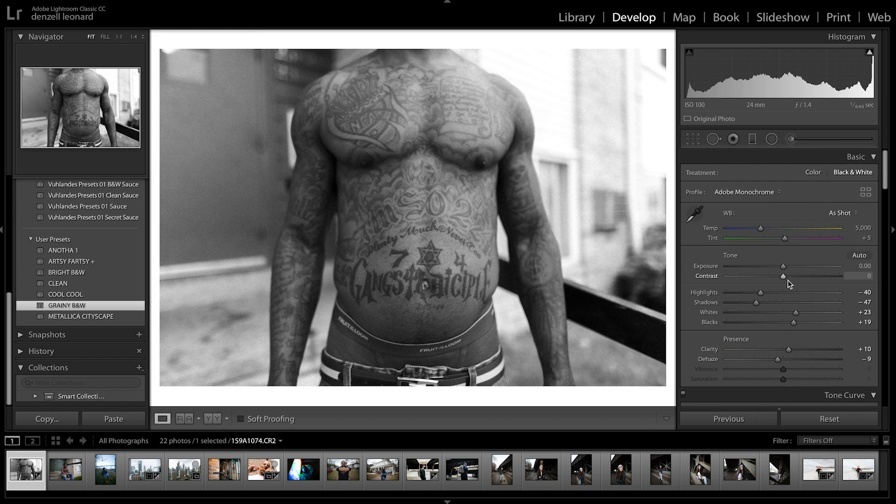
# Step: Set the torso photo's Dehaze to −16, Contrast to +10 and basic Shadows to −14
pyautogui.scroll(-3, 787, 287)
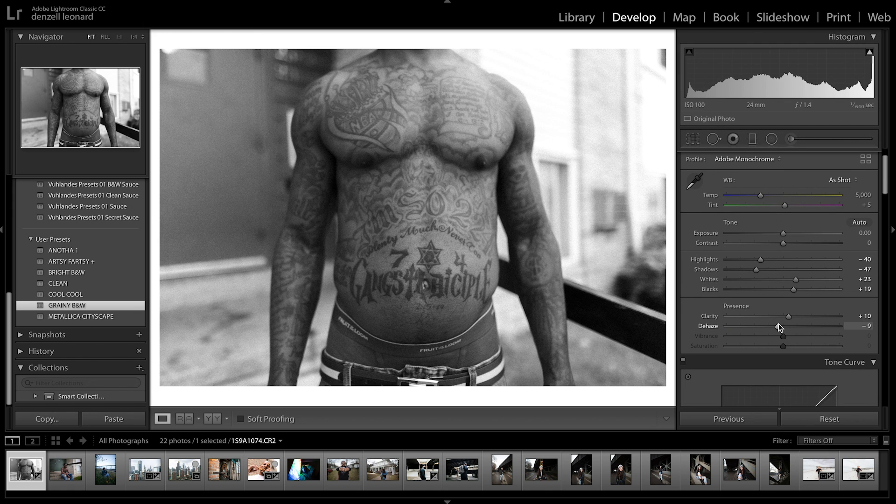
pyautogui.moveTo(778, 326); pyautogui.dragTo(774, 326)
pyautogui.moveTo(784, 243); pyautogui.dragTo(788, 244)
pyautogui.click(865, 242)
pyautogui.write('10')
pyautogui.press('Return')
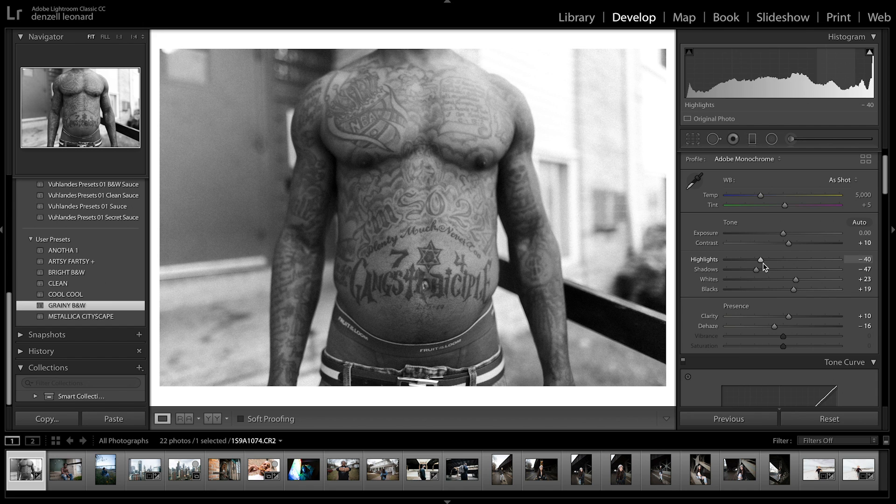
pyautogui.moveTo(756, 271); pyautogui.dragTo(776, 274)
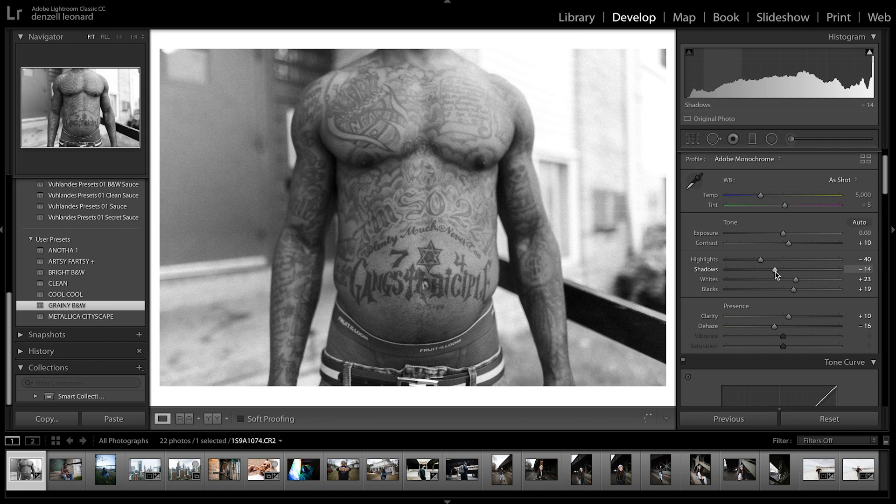
# Step: Set the torso photo's tone curve Shadows to −24 and Lights to +14, and reduce the Grain Amount to 49
pyautogui.scroll(-10, 776, 276)
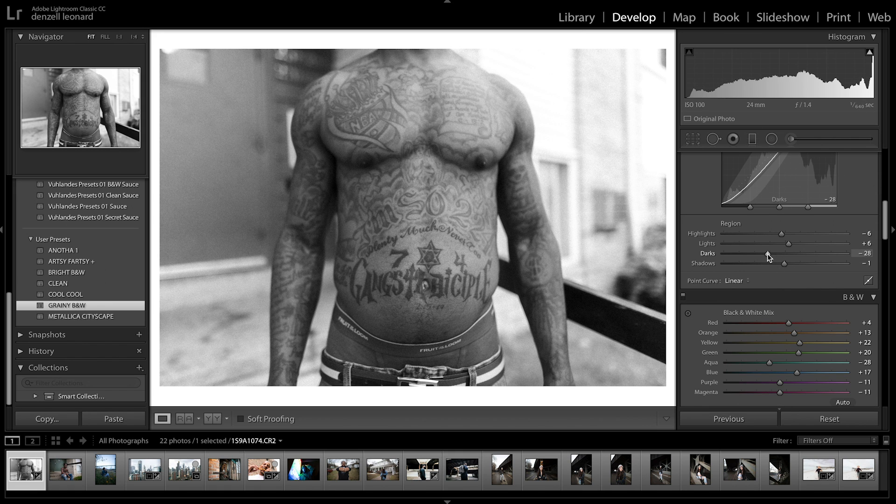
pyautogui.click(773, 264)
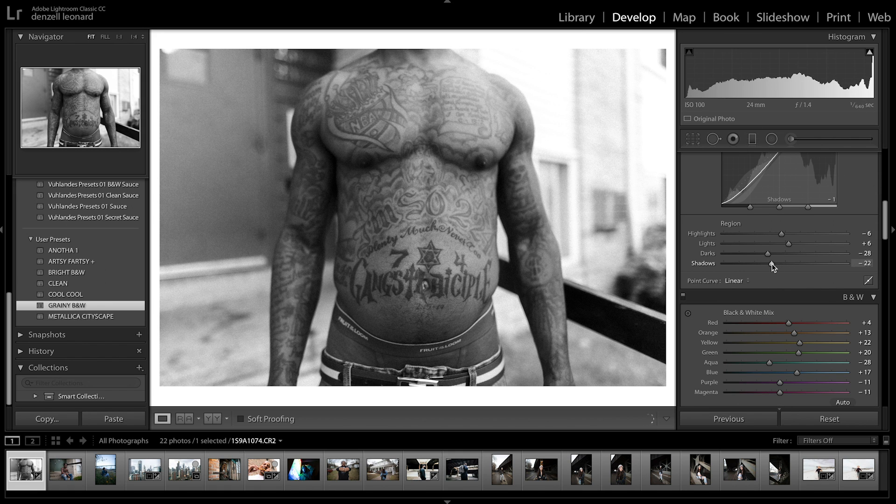
pyautogui.moveTo(772, 264); pyautogui.dragTo(794, 244)
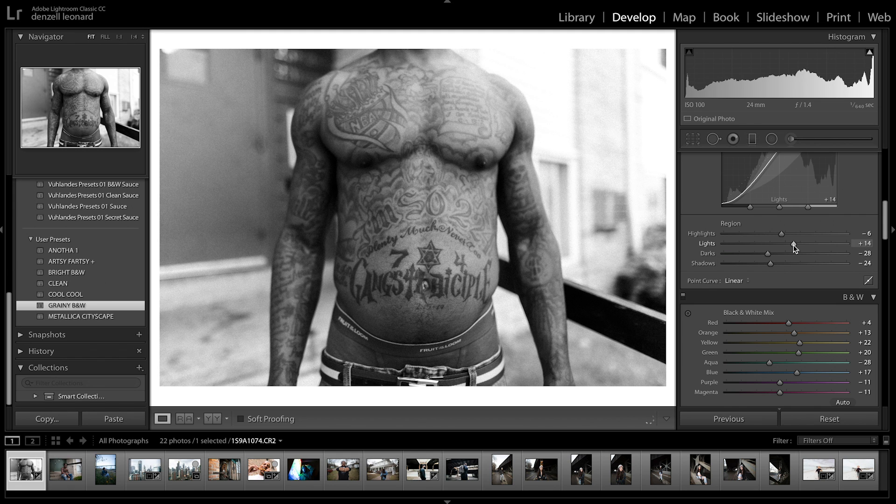
pyautogui.scroll(-10, 785, 248)
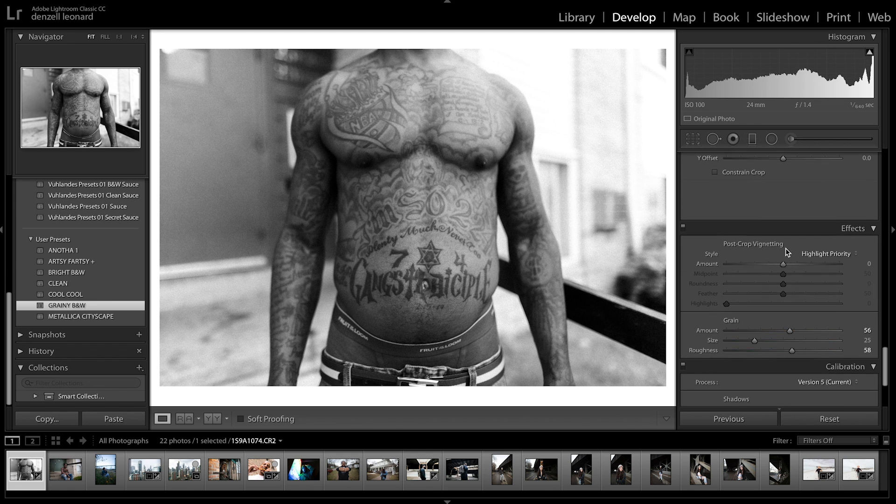
pyautogui.moveTo(789, 330); pyautogui.dragTo(782, 332)
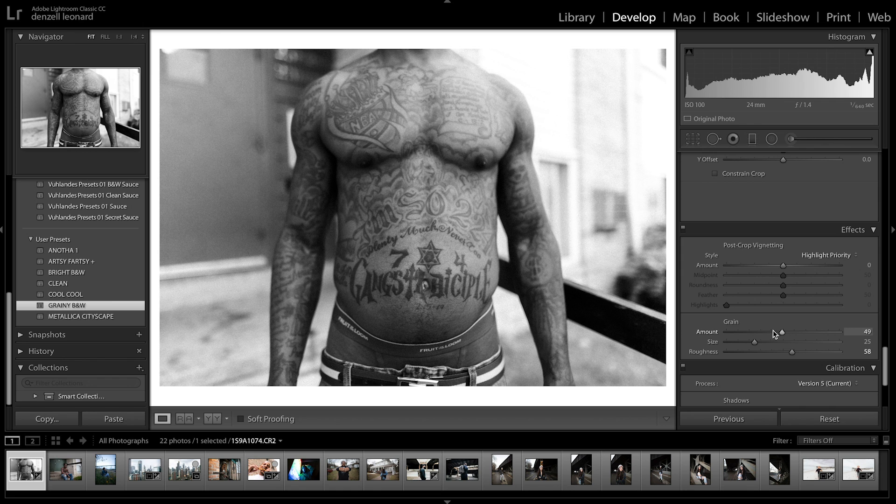
# Step: Brighten the torso photo by trying an Exposure of +0.50 and settling on +0.10
pyautogui.scroll(15, 772, 331)
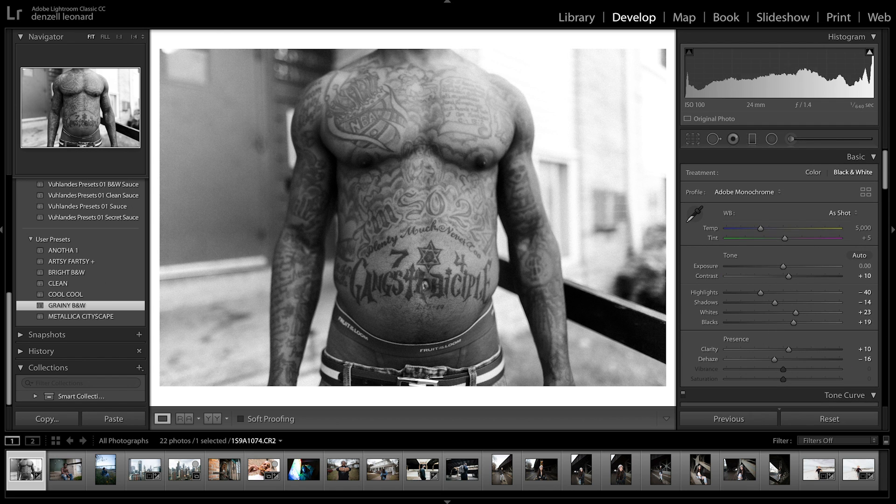
pyautogui.click(860, 266)
pyautogui.press('BackSpace')
pyautogui.write('.5')
pyautogui.press('Return')
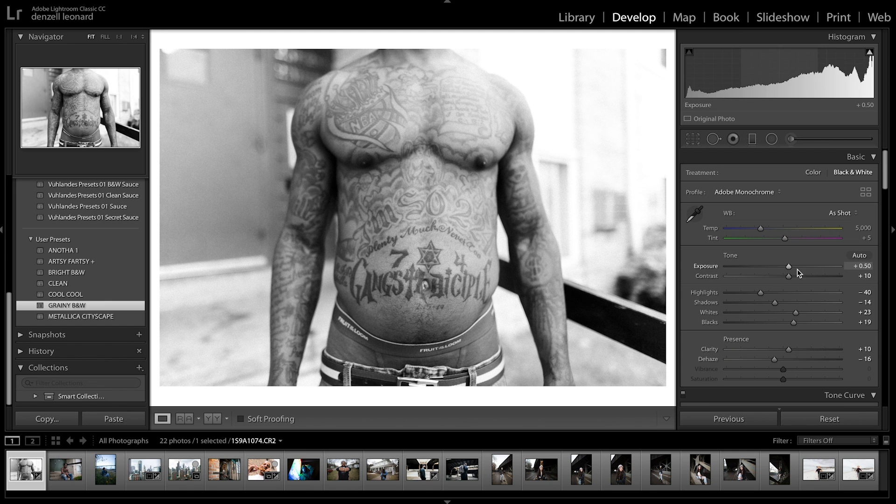
pyautogui.moveTo(789, 269); pyautogui.dragTo(787, 272)
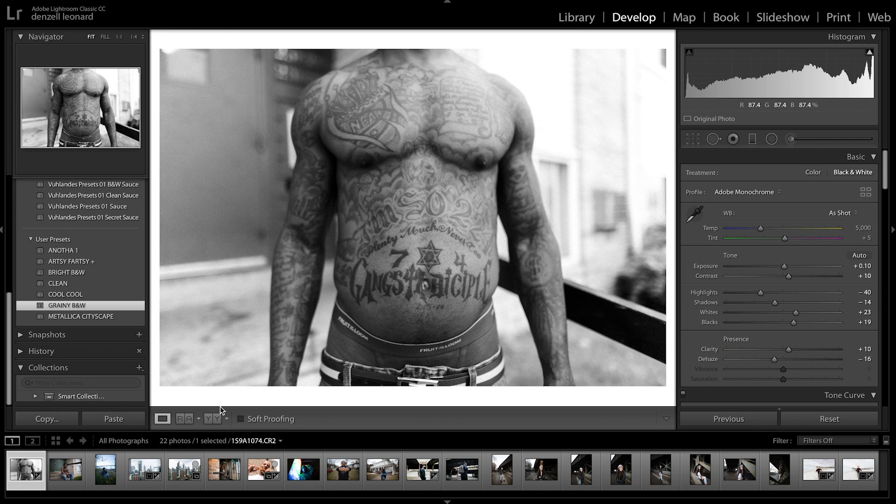
# Step: Try the ARTSY FARTSY + preset on the photo of the woman by the white house, then apply BRIGHT B&W instead
pyautogui.click(391, 479)
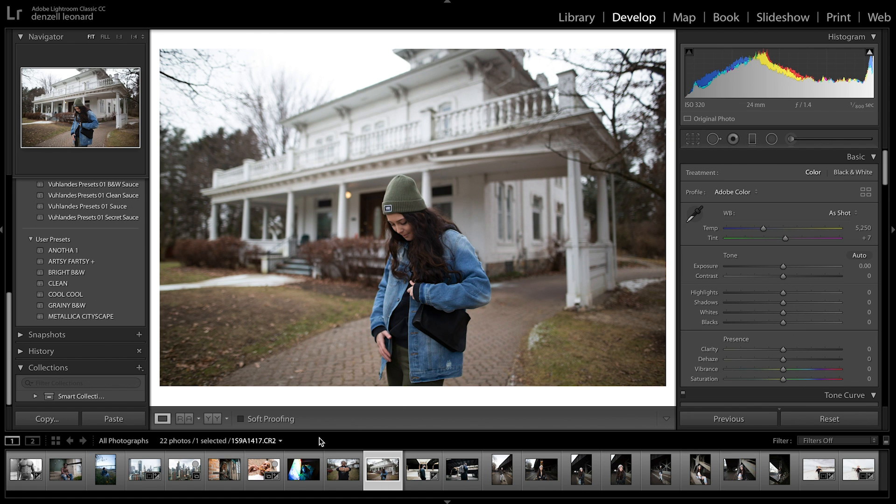
pyautogui.click(109, 262)
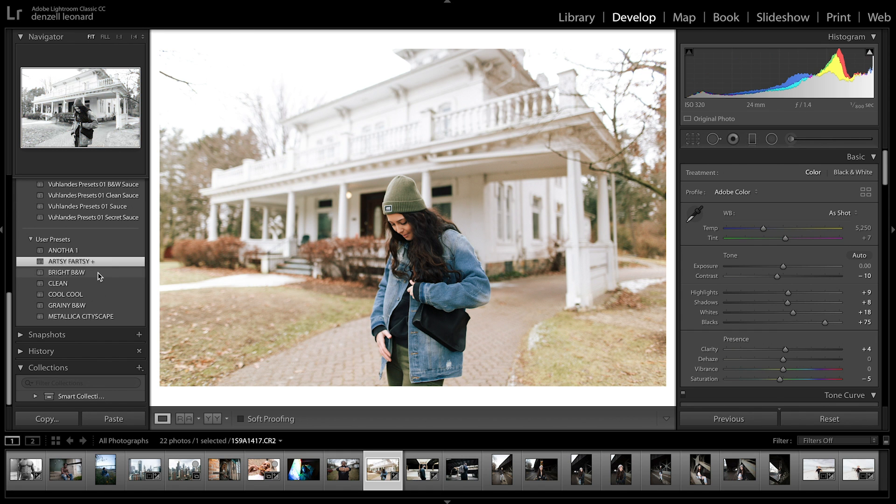
pyautogui.click(97, 272)
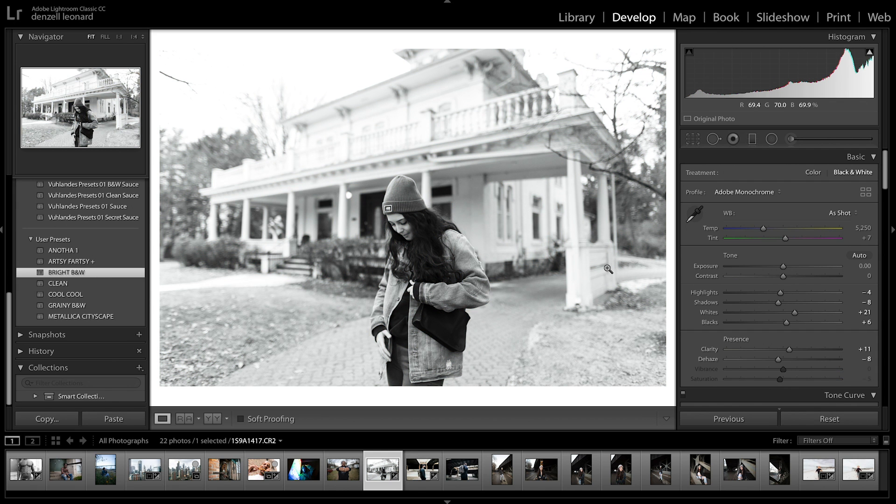
# Step: Apply the ARTSY FARTSY + preset to the photo of the hooded man beside the brick wall
pyautogui.click(303, 469)
pyautogui.click(228, 477)
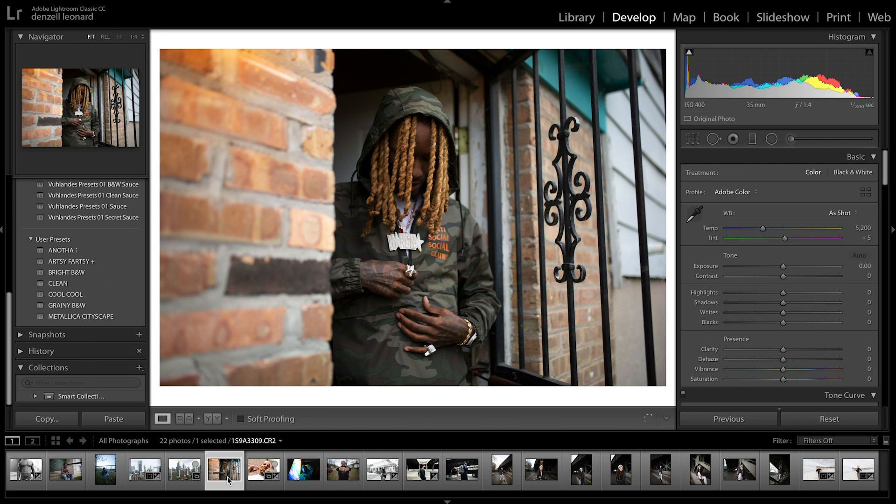
pyautogui.click(121, 264)
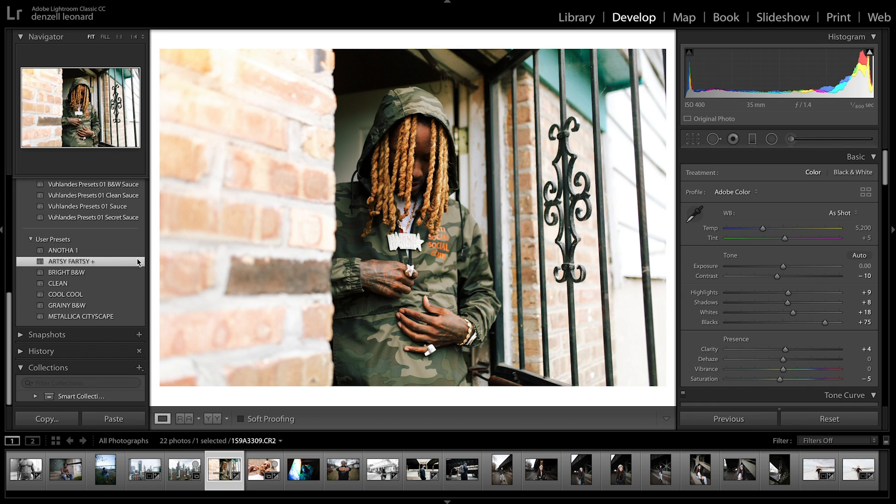
# Step: Set the hooded man photo's basic Highlights to −36, Blacks to +90 and Shadows to +29
pyautogui.moveTo(777, 293); pyautogui.dragTo(763, 293)
pyautogui.moveTo(825, 322); pyautogui.dragTo(835, 322)
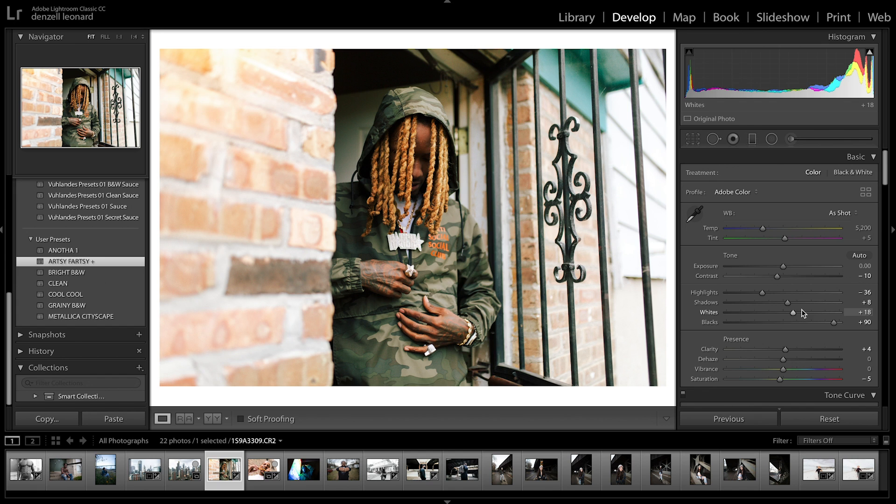
pyautogui.moveTo(788, 302); pyautogui.dragTo(800, 306)
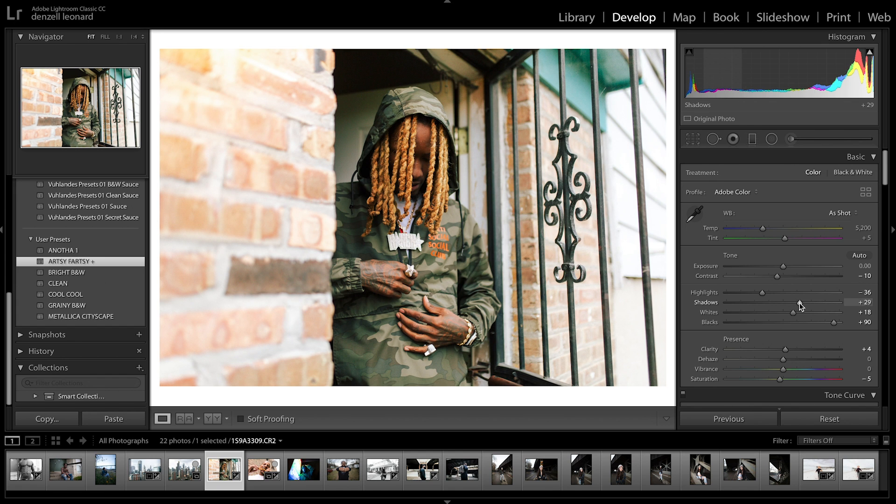
# Step: Set the hooded man photo's Vibrance to −10, Shadows to +13 and Blacks to +100
pyautogui.scroll(-1, 806, 299)
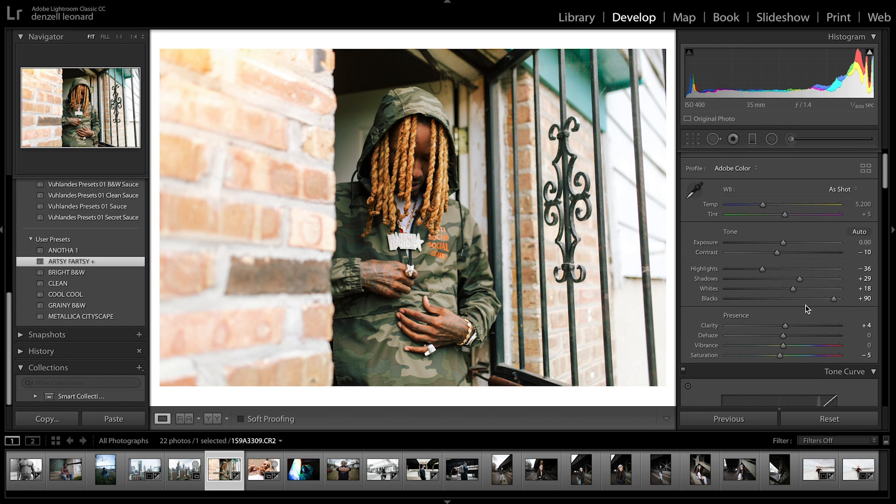
pyautogui.click(868, 346)
pyautogui.write('-10')
pyautogui.press('Return')
pyautogui.moveTo(804, 279); pyautogui.dragTo(790, 279)
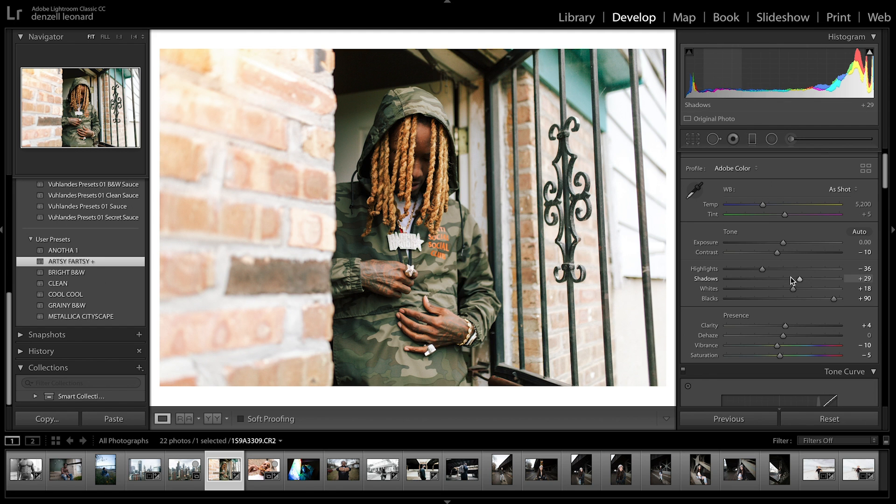
pyautogui.moveTo(836, 301); pyautogui.dragTo(839, 301)
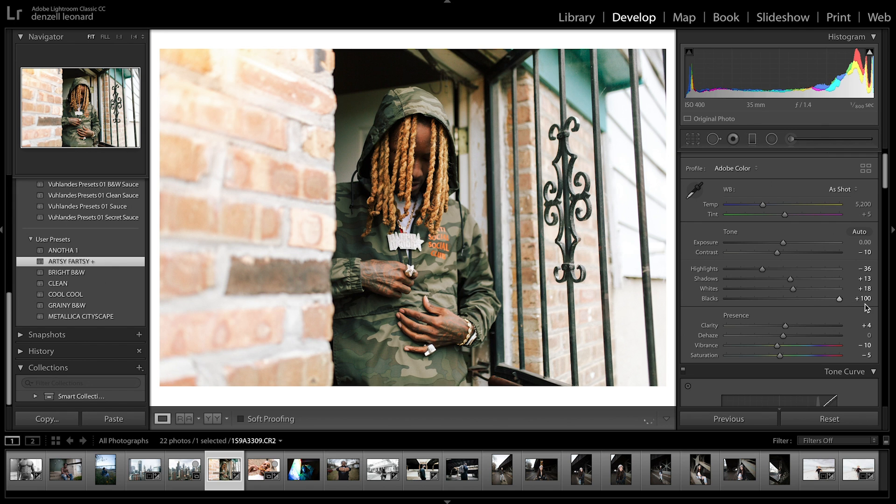
# Step: Set the hooded man photo's tone curve Highlights to −39 and Lights to +26, and raise the Orange hue slightly
pyautogui.scroll(-5, 758, 232)
pyautogui.scroll(-4, 758, 232)
pyautogui.moveTo(766, 217); pyautogui.dragTo(764, 219)
pyautogui.moveTo(798, 227); pyautogui.dragTo(802, 227)
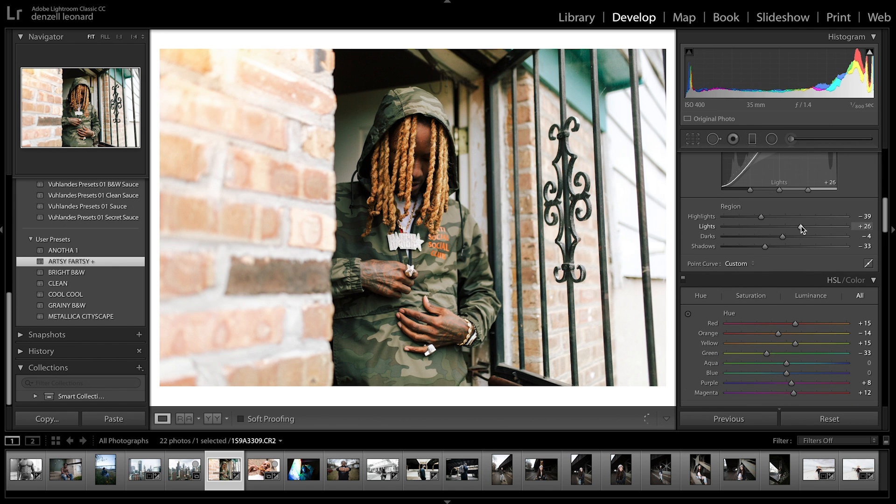
pyautogui.scroll(-5, 802, 227)
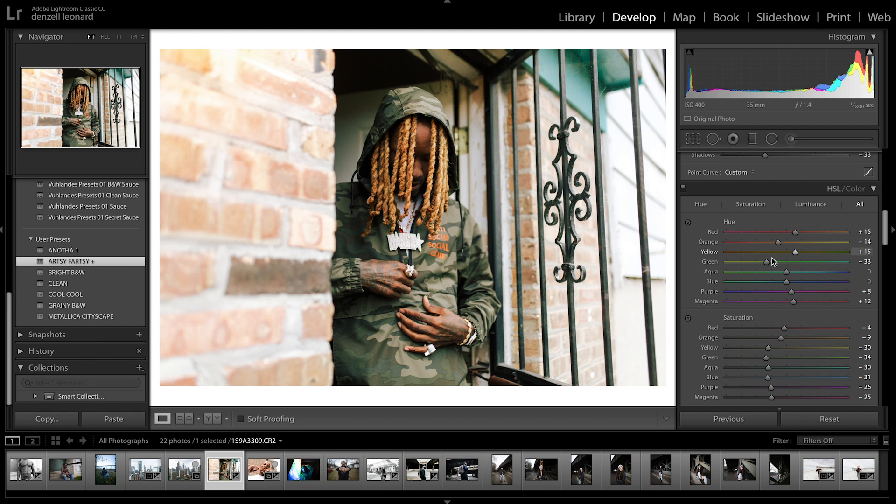
pyautogui.moveTo(778, 242); pyautogui.dragTo(782, 244)
# Step: Try an Adjustment Brush with Saturation −14 on the hooded man's face, compare it, and delete the brush adjustment
pyautogui.click(792, 140)
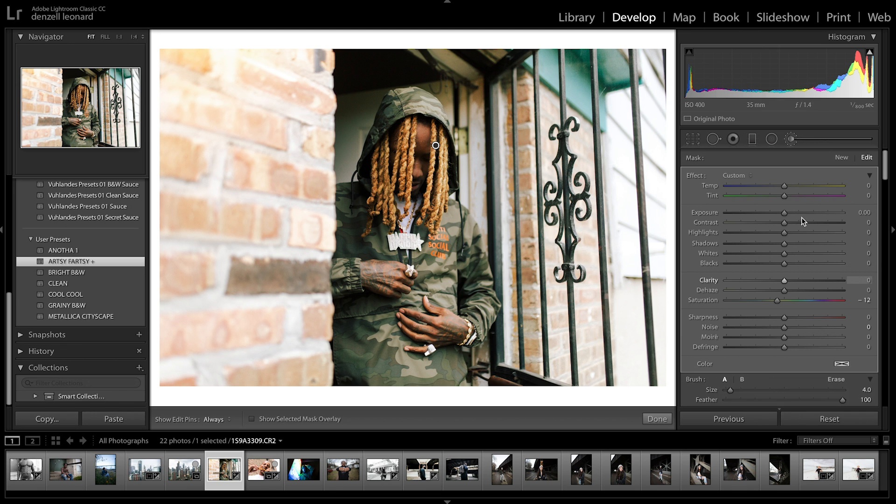
pyautogui.moveTo(776, 301); pyautogui.dragTo(775, 301)
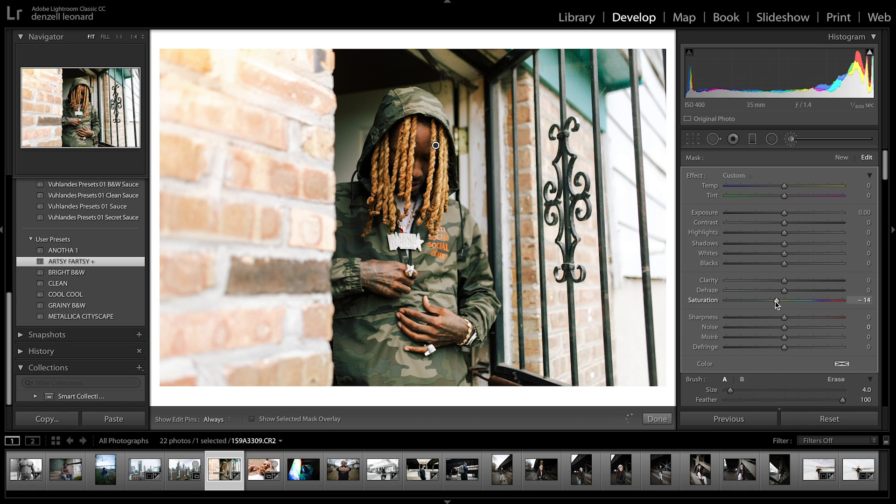
pyautogui.press('h')
pyautogui.press('h')
pyautogui.press('h')
pyautogui.press('h')
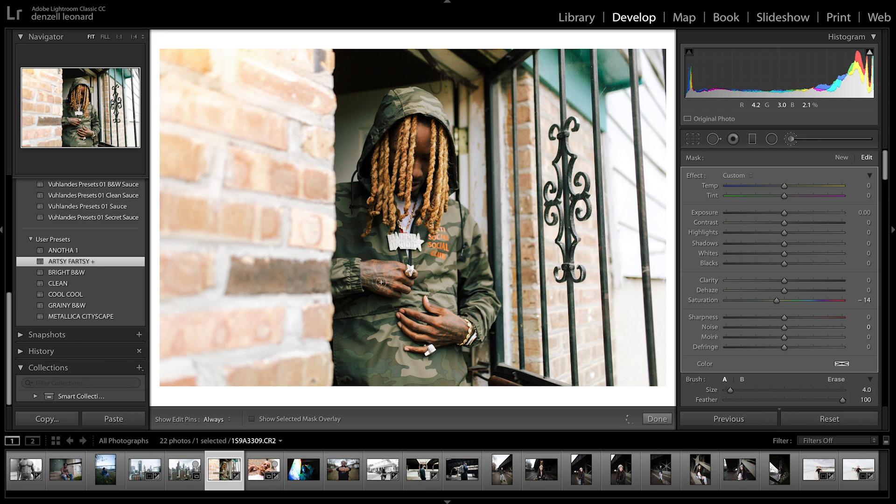
pyautogui.press('h')
pyautogui.press('h')
pyautogui.press('Delete')
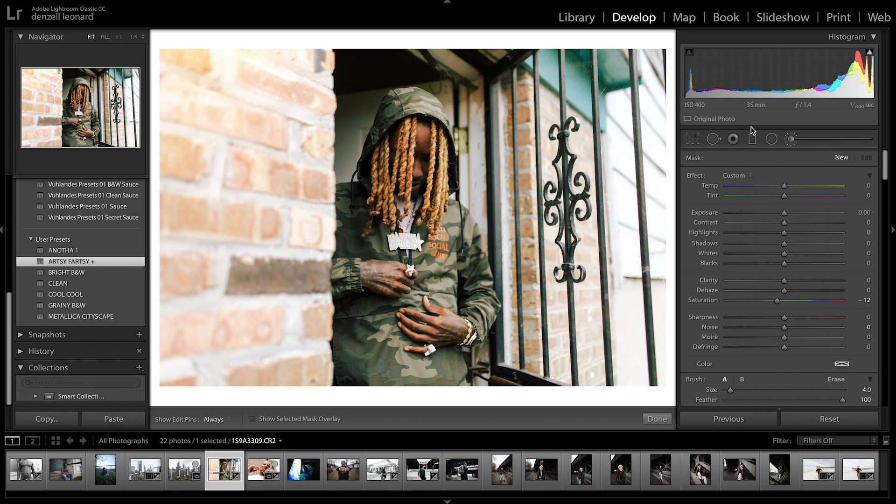
pyautogui.click(700, 136)
pyautogui.click(699, 137)
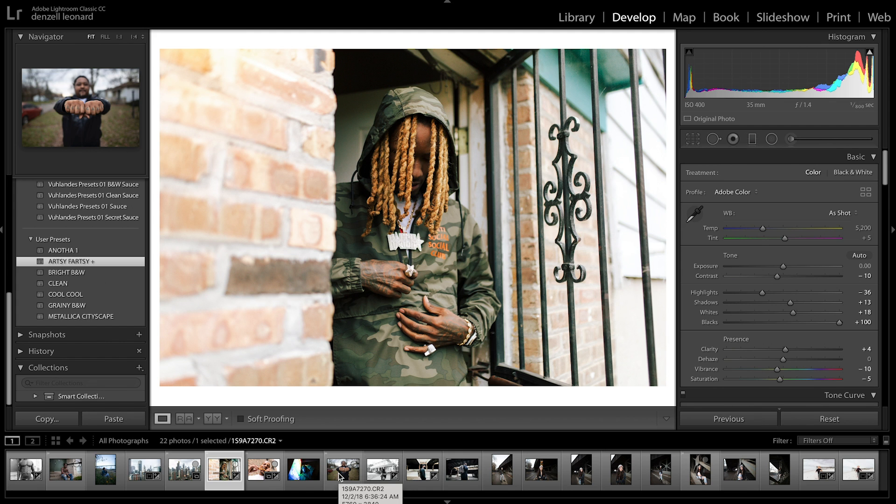
# Step: Apply the COOL COOL preset to the photo of the seated woman in the gray beanie under the bridge and inspect its detail
pyautogui.click(738, 474)
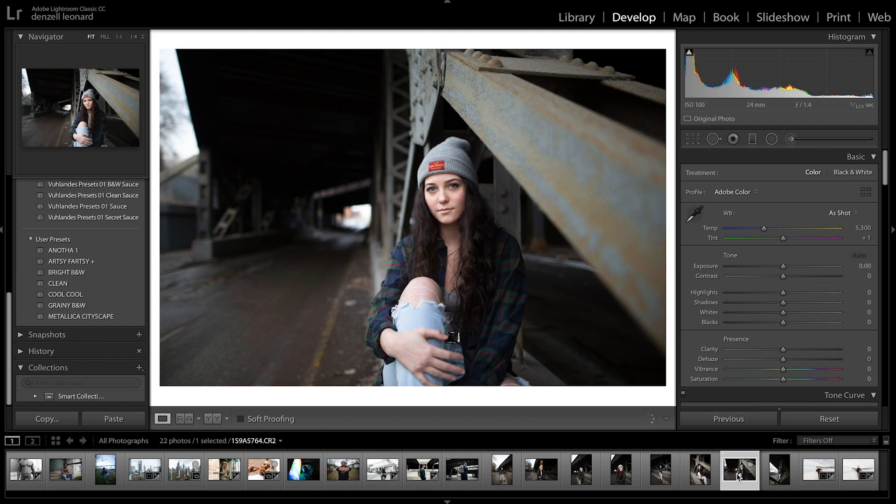
pyautogui.click(77, 295)
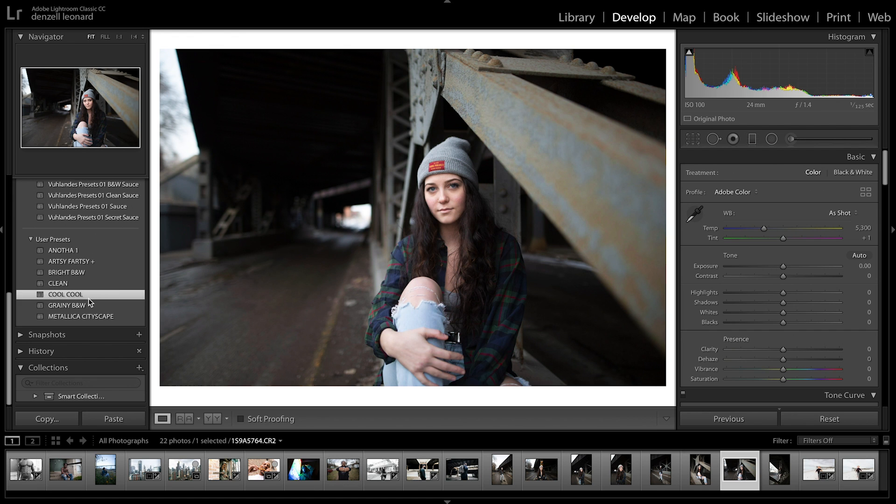
pyautogui.click(539, 306)
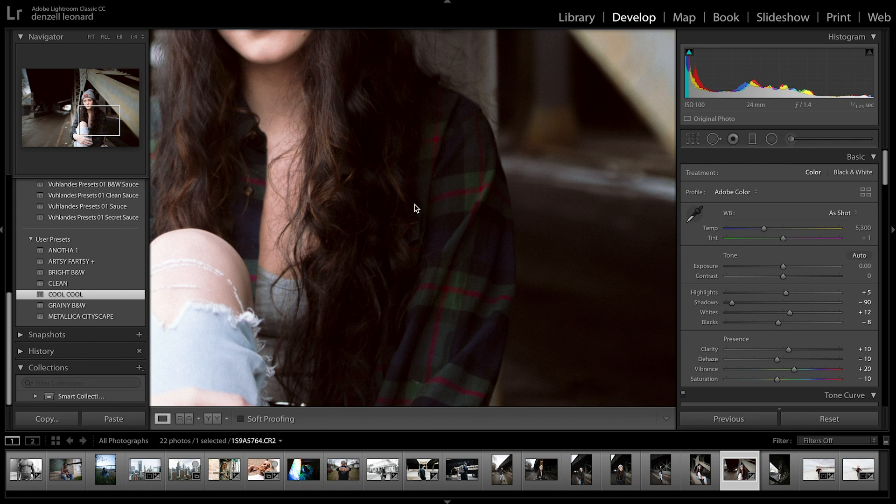
pyautogui.click(437, 185)
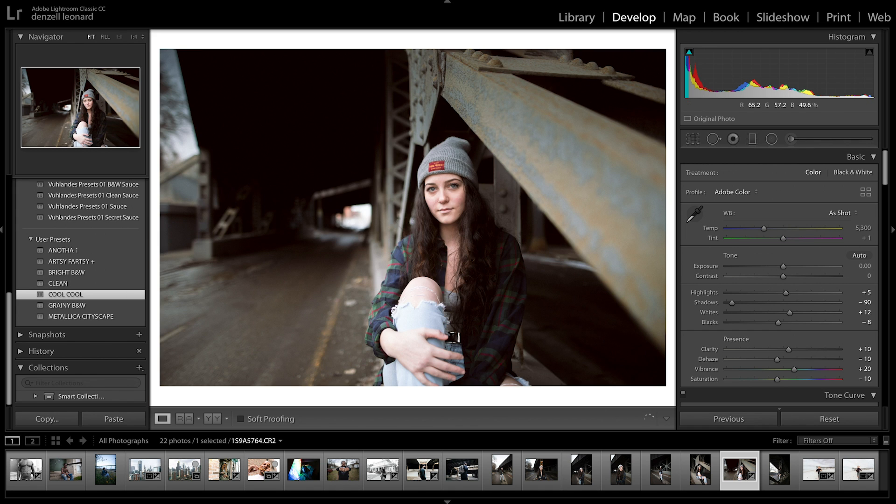
# Step: Set the bridge portrait's basic Highlights to +48, Shadows to −65, Clarity to +6 and Dehaze to −2
pyautogui.moveTo(749, 302); pyautogui.dragTo(753, 302)
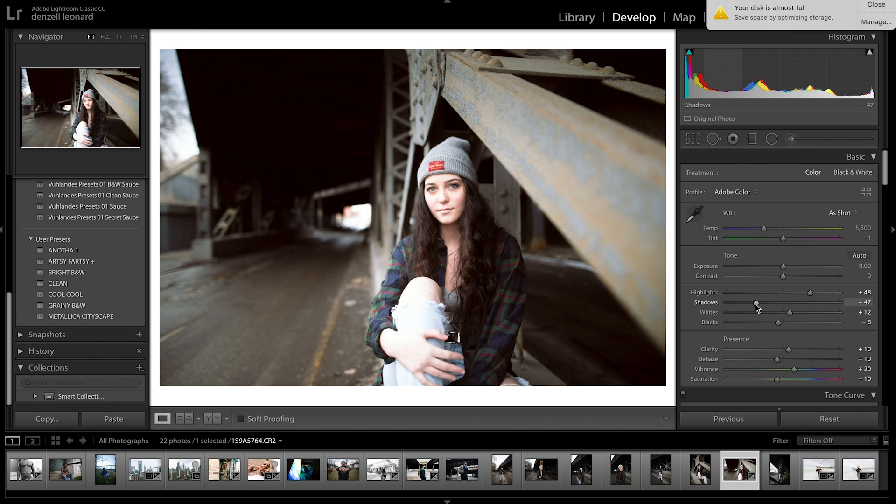
pyautogui.moveTo(757, 303); pyautogui.dragTo(746, 304)
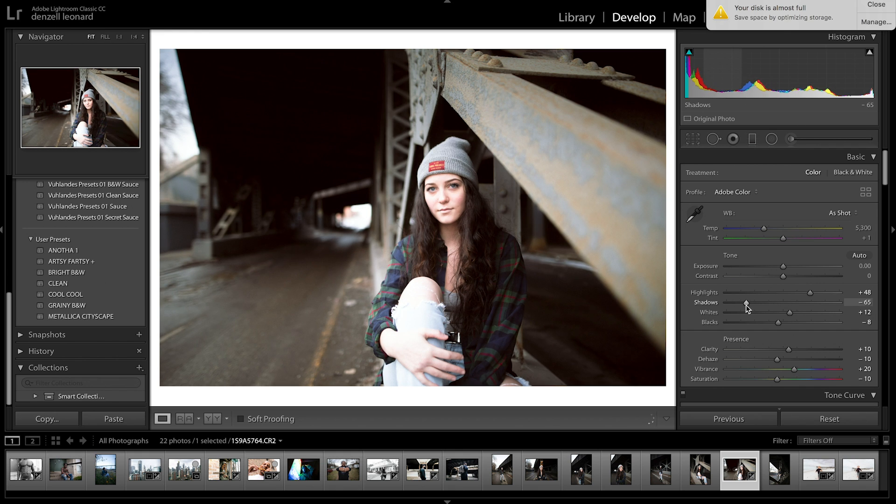
pyautogui.scroll(-1, 788, 312)
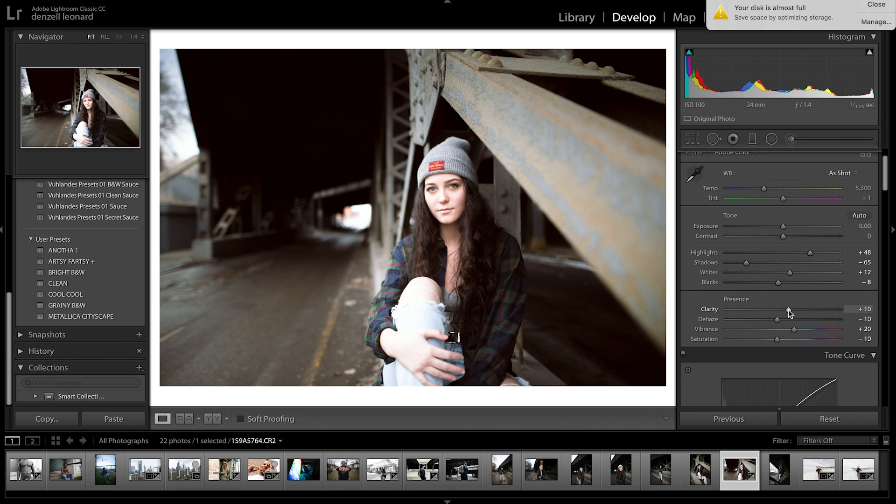
pyautogui.moveTo(789, 312); pyautogui.dragTo(783, 320)
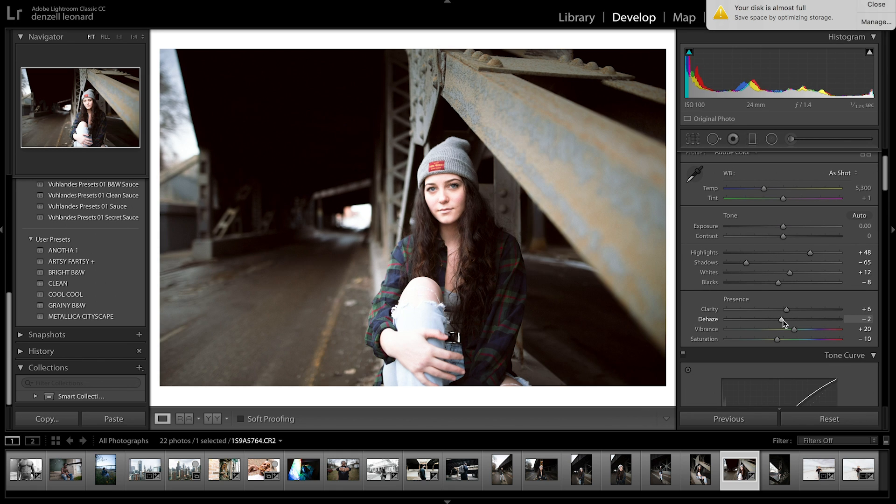
# Step: Set the bridge portrait's tone curve Highlights to −16, Lights to +21, Darks to +30 and Shadows to +6
pyautogui.scroll(-6, 783, 322)
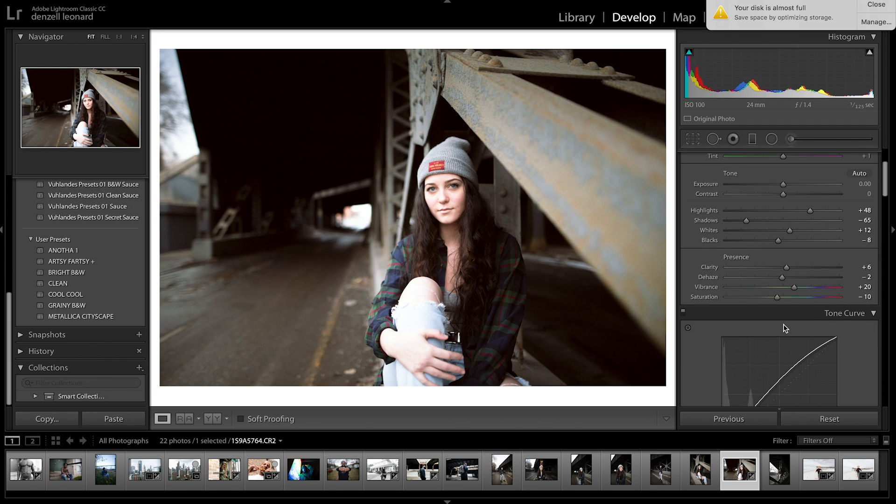
pyautogui.moveTo(788, 311); pyautogui.dragTo(776, 313)
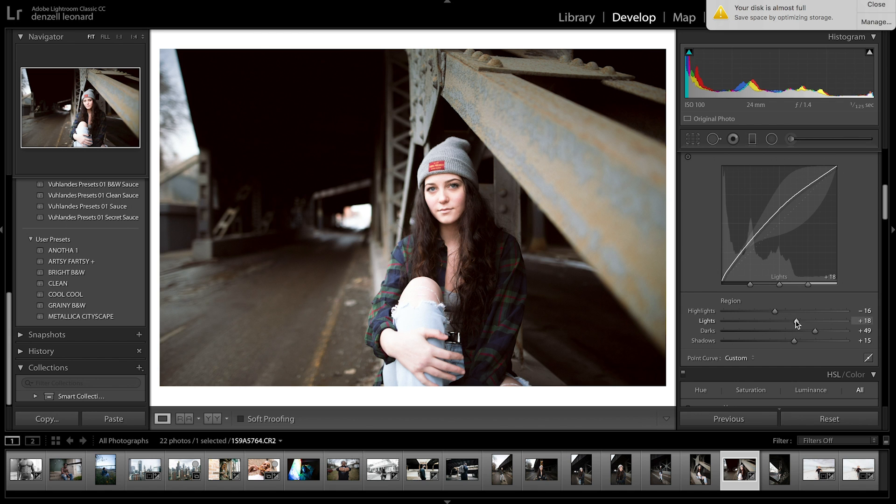
pyautogui.moveTo(796, 320); pyautogui.dragTo(788, 343)
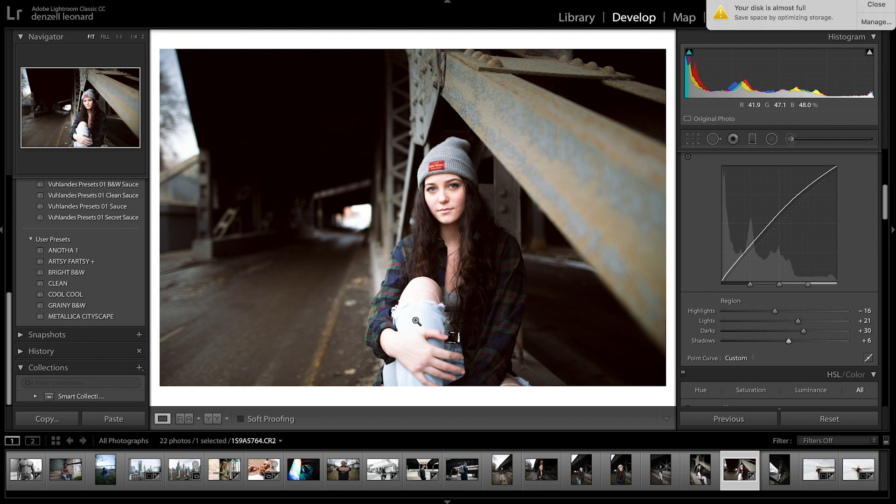
# Step: Fine-tune the bridge portrait's split-toning Highlights, with Saturation at 7 and a slight Hue adjustment
pyautogui.scroll(-10, 766, 312)
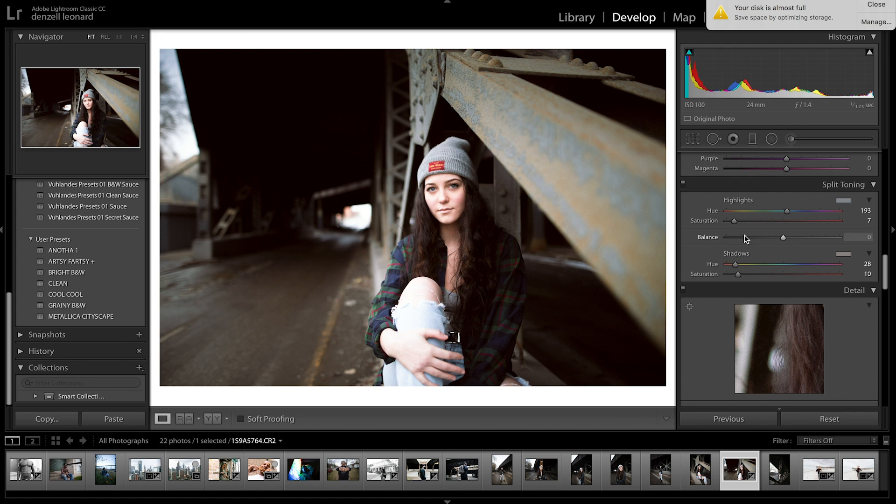
pyautogui.moveTo(735, 222); pyautogui.dragTo(735, 225)
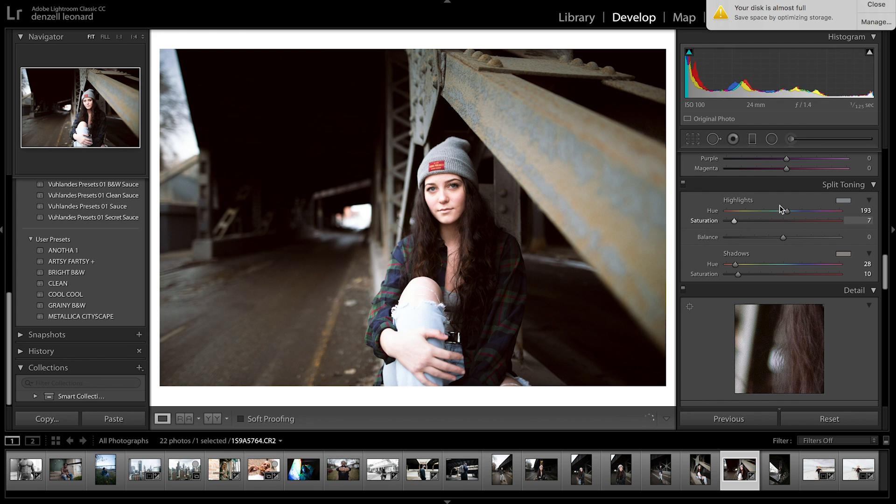
pyautogui.moveTo(789, 214); pyautogui.dragTo(790, 213)
# Step: Set the Adjustment Brush's Highlights to −38 and the bridge portrait's basic Highlights to +66
pyautogui.scroll(10, 810, 186)
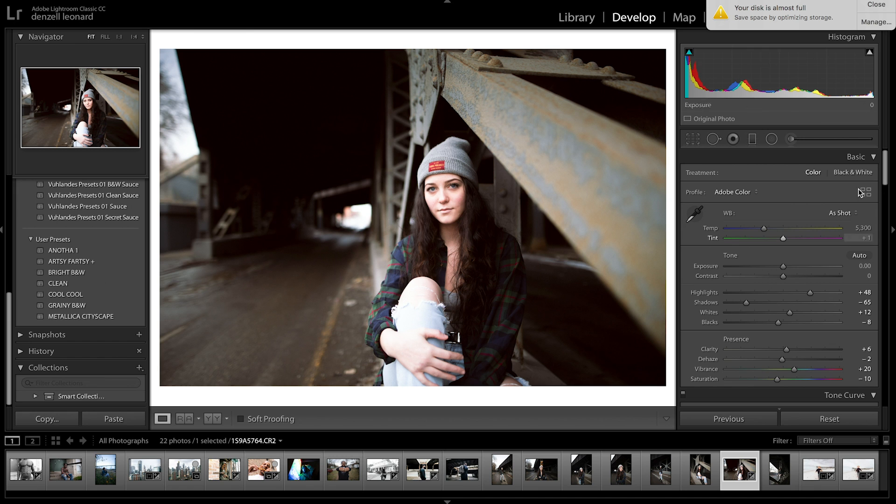
pyautogui.click(790, 139)
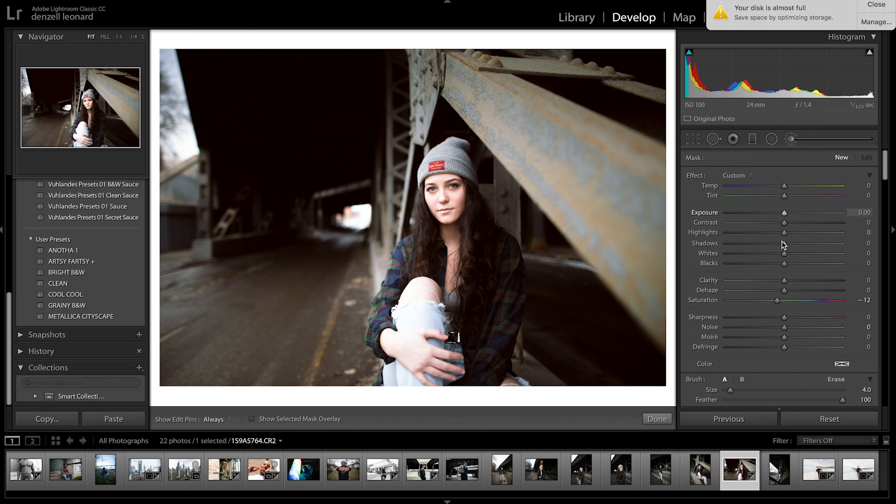
pyautogui.moveTo(776, 233); pyautogui.dragTo(770, 233)
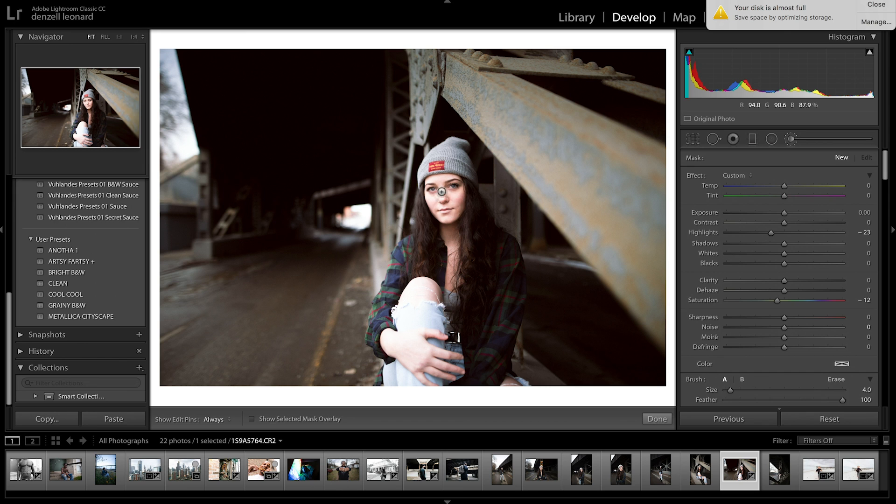
pyautogui.press('h')
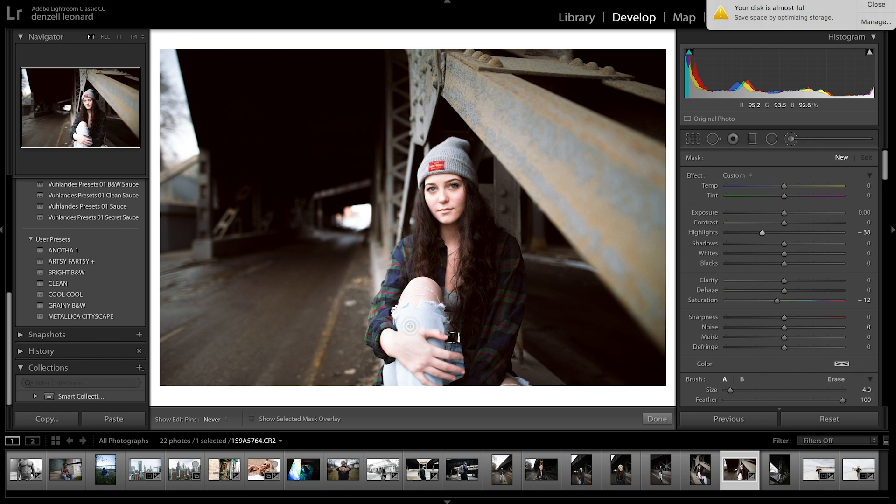
pyautogui.press('k')
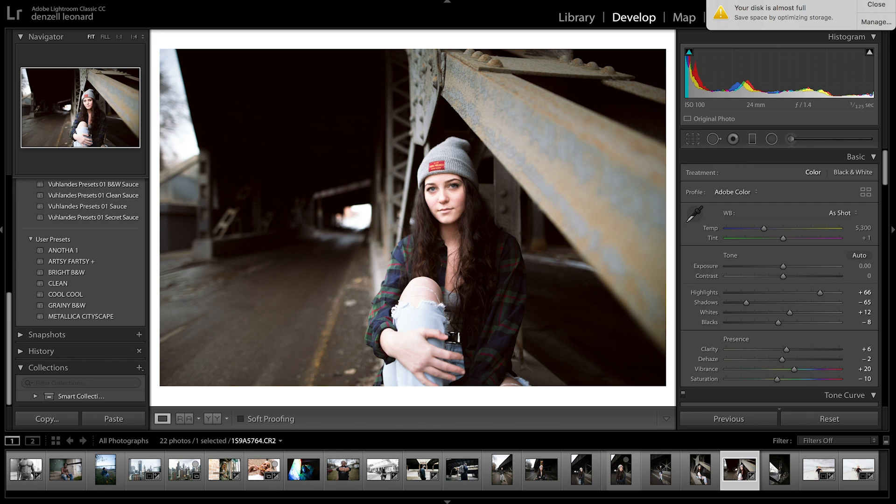
# Step: Dismiss the disk space notification and switch from the desktop back to Lightroom Classic
pyautogui.click(873, 7)
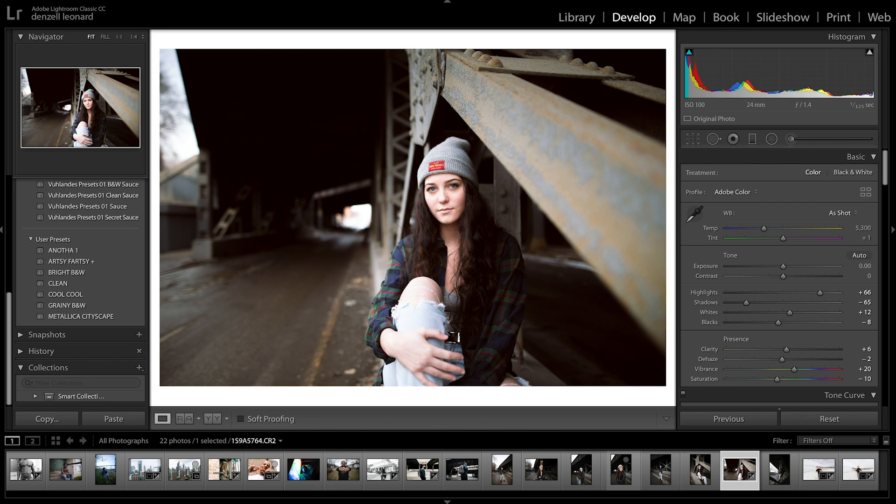
pyautogui.press('l')
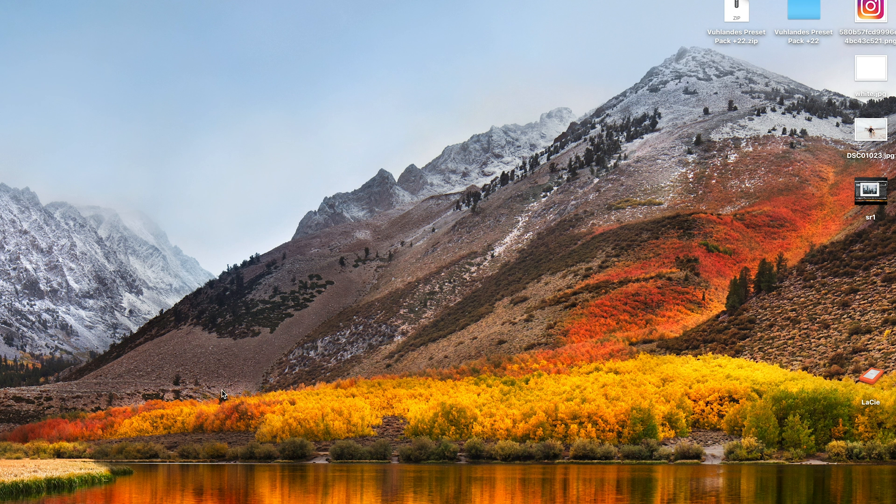
pyautogui.click(277, 479)
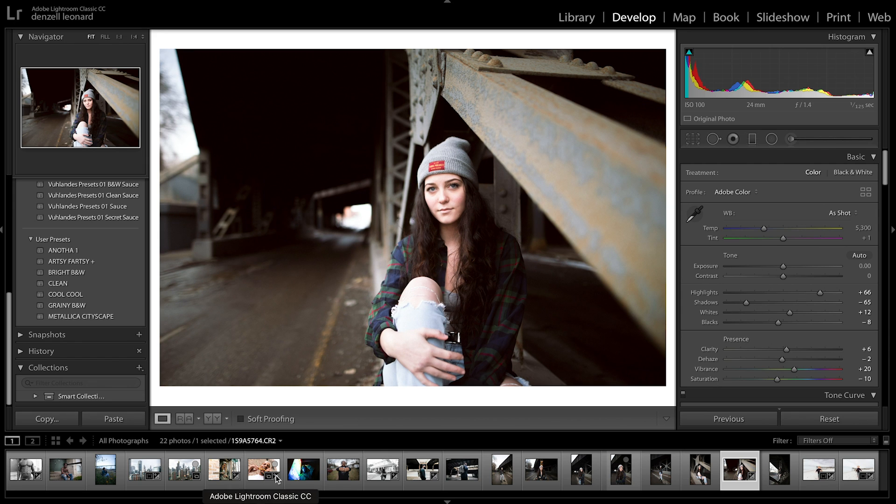